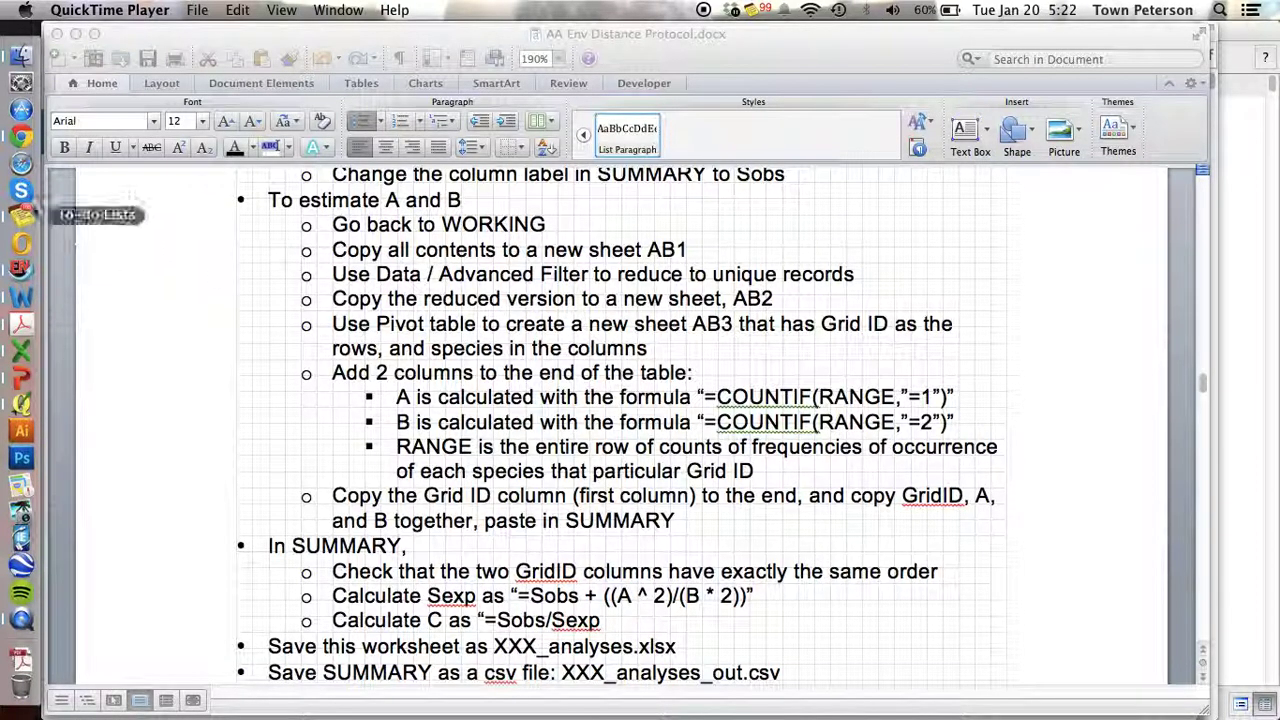
Highlight the "To estimate A and B" instructions in the protocol document.
left_click(192, 202)
left_click_drag(186, 205, 208, 515)
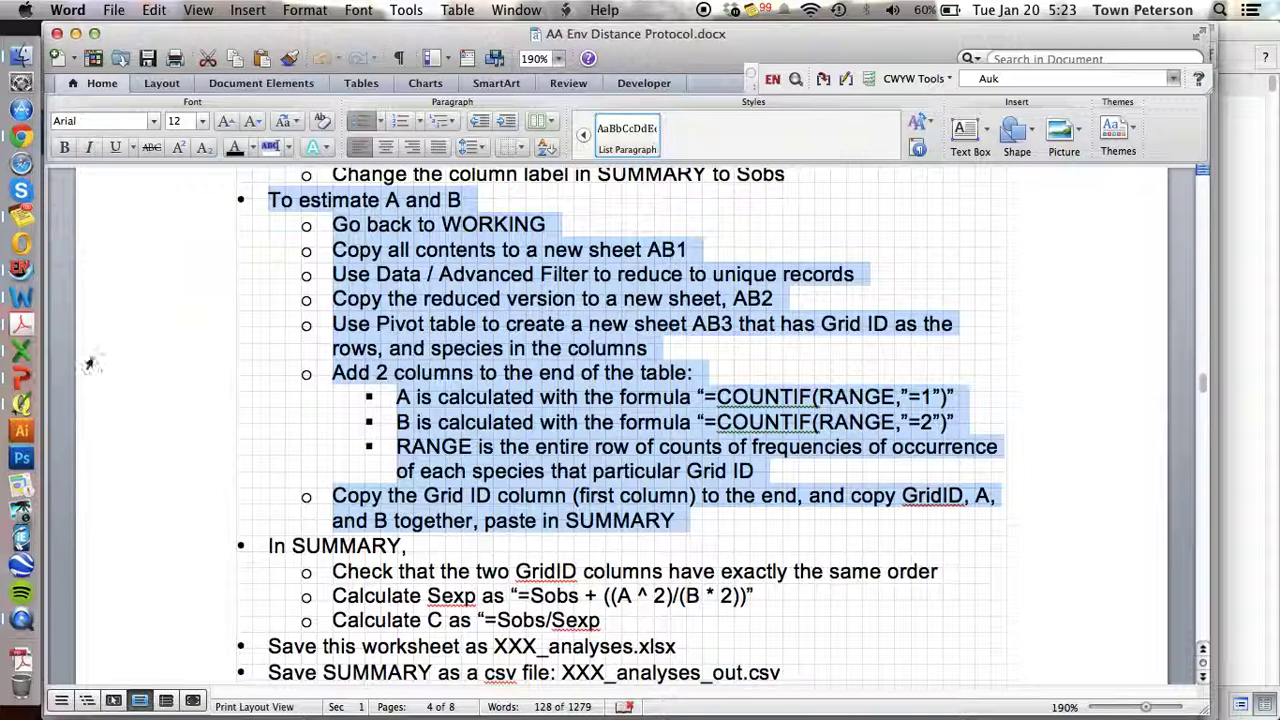
Switch to Excel, copy all contents of the WORKING sheet to a new sheet, and fit the fullname column to its contents.
left_click(16, 352)
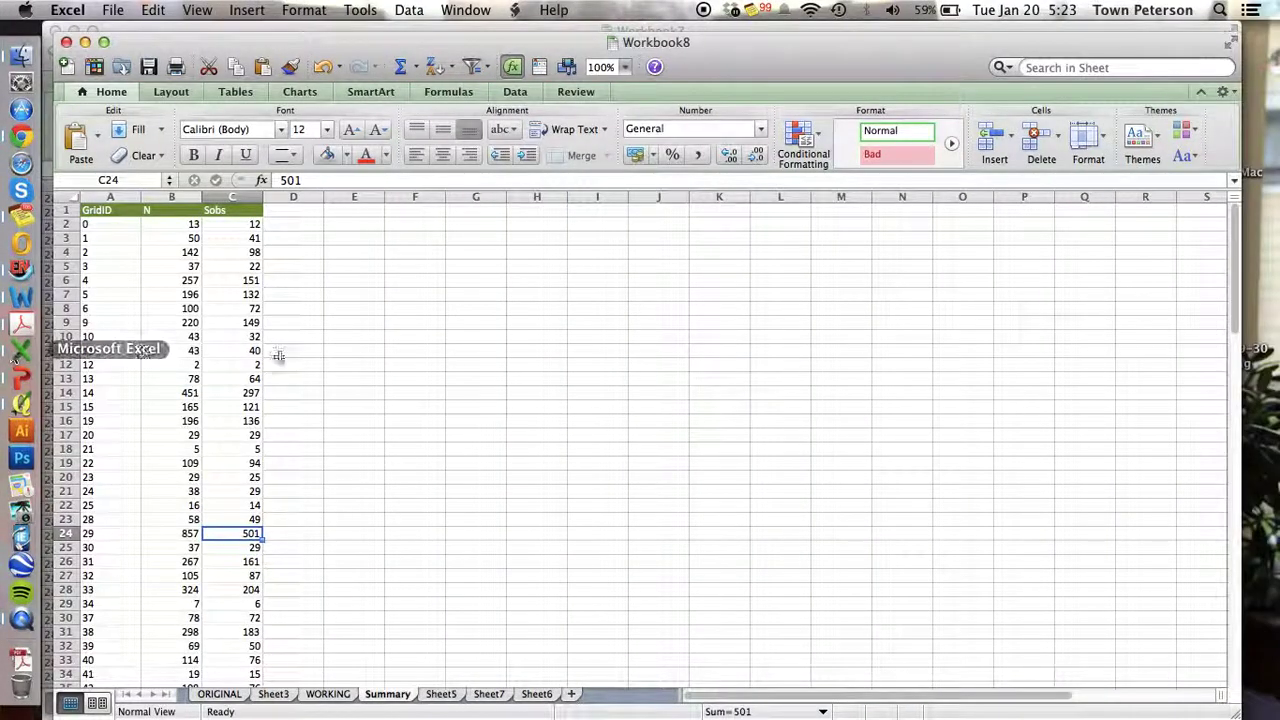
left_click(329, 694)
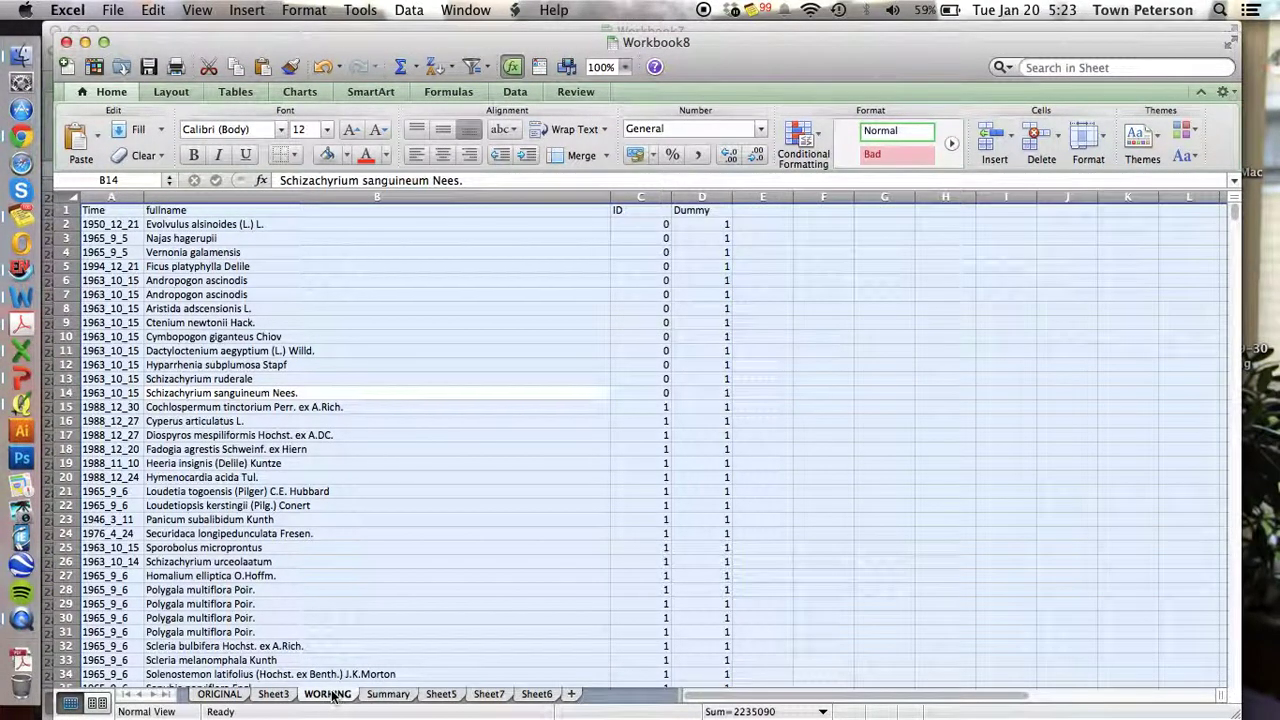
left_click(388, 646)
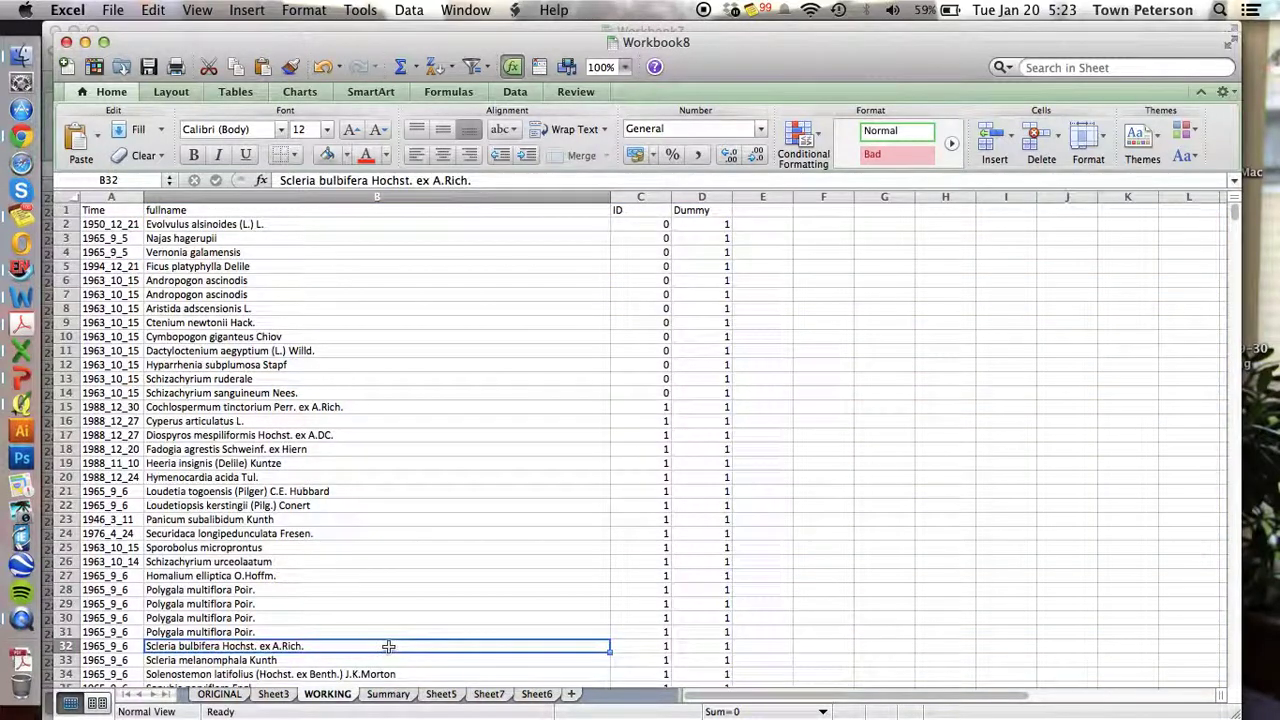
key("super+a")
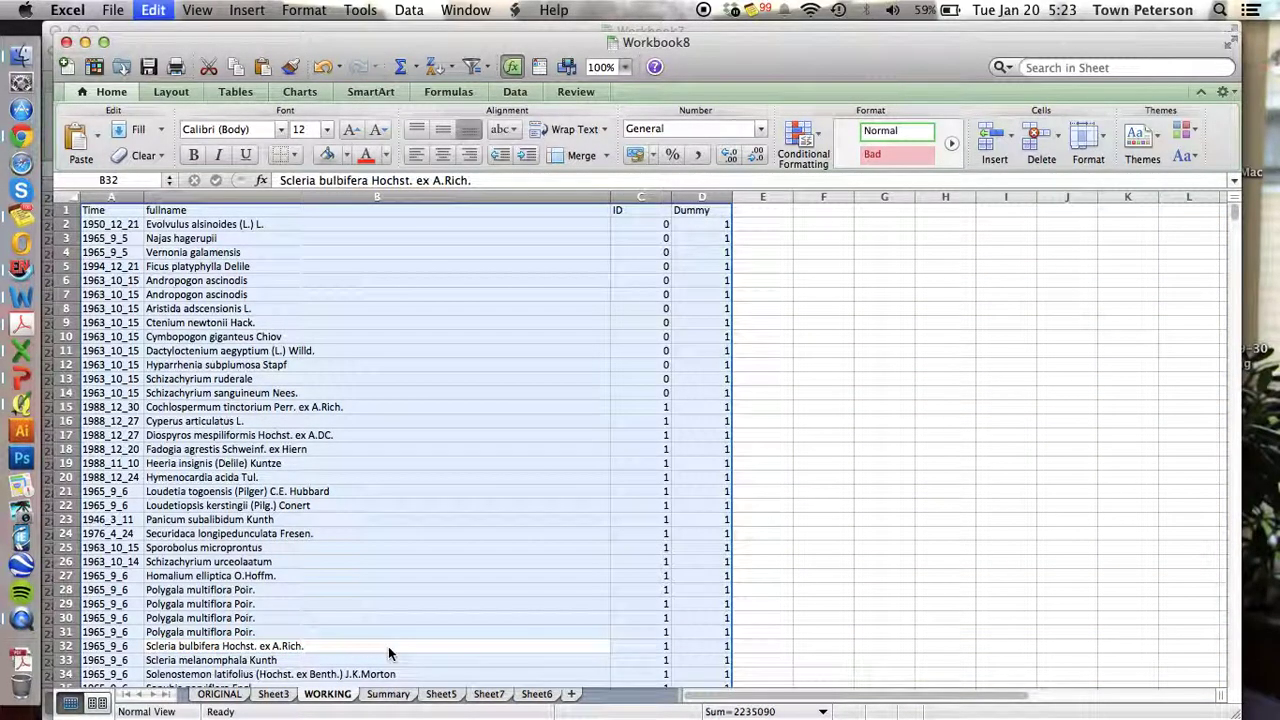
key("super+c")
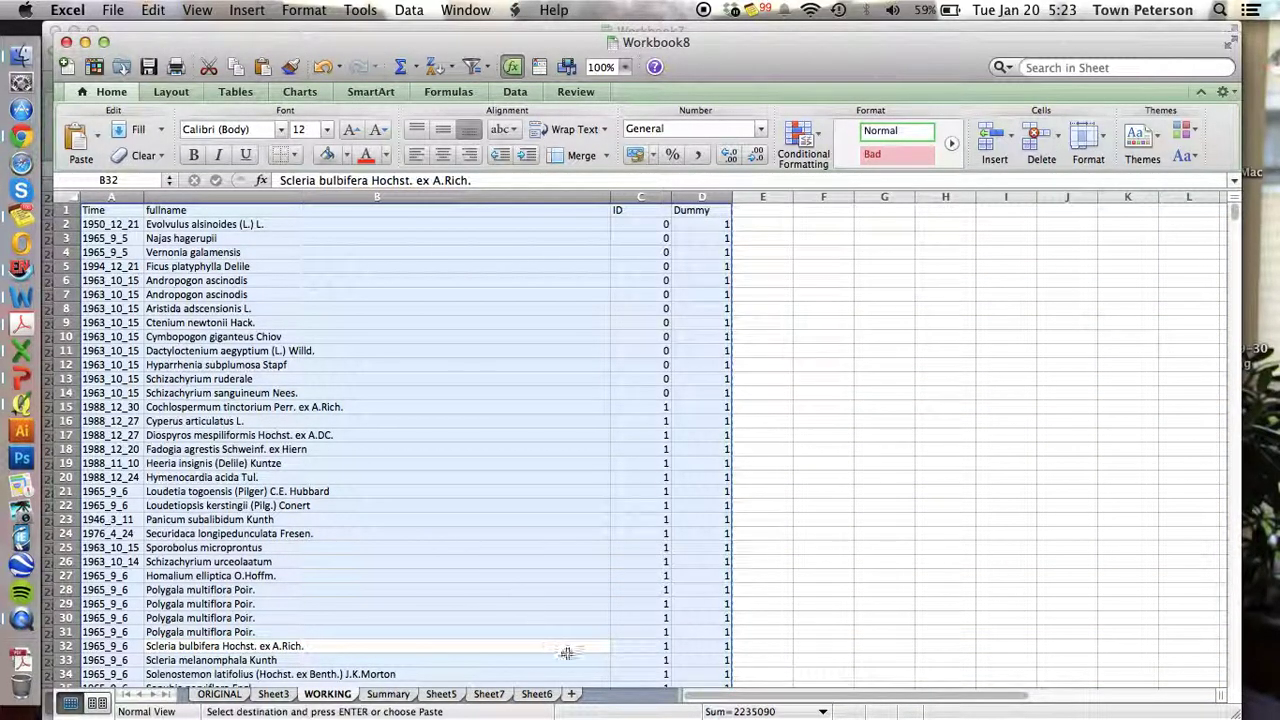
left_click(572, 694)
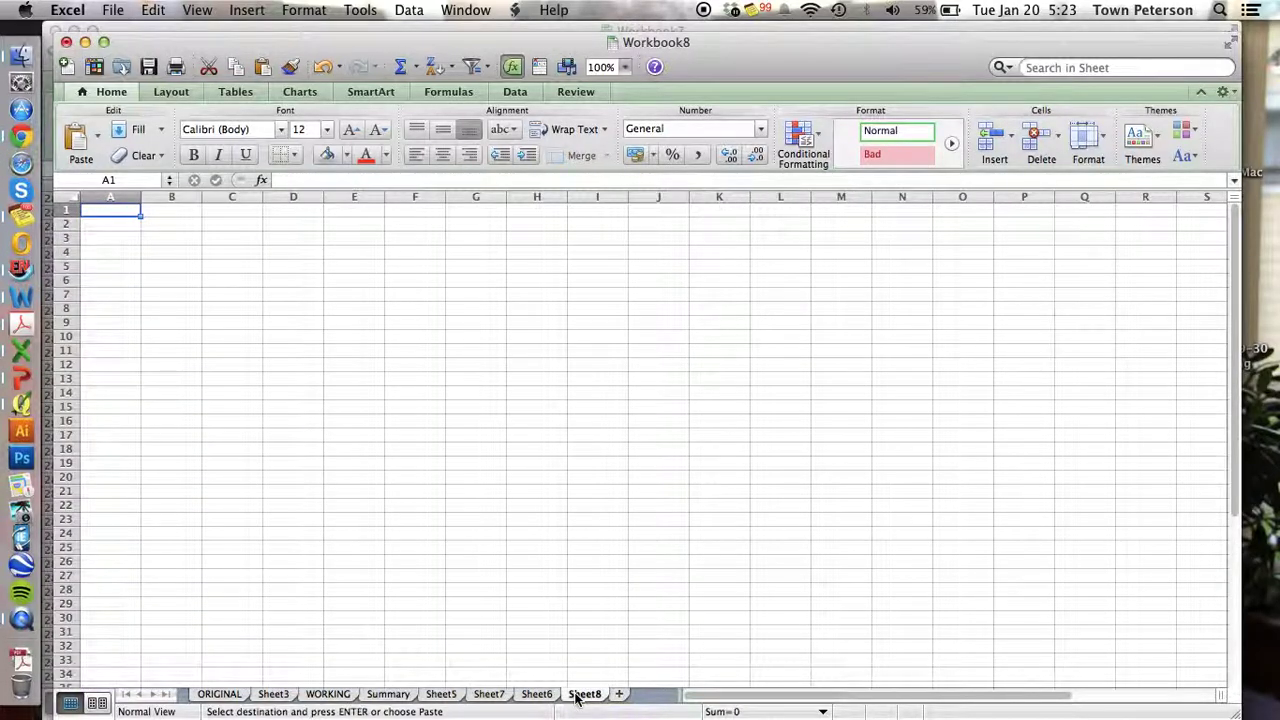
key("super+v")
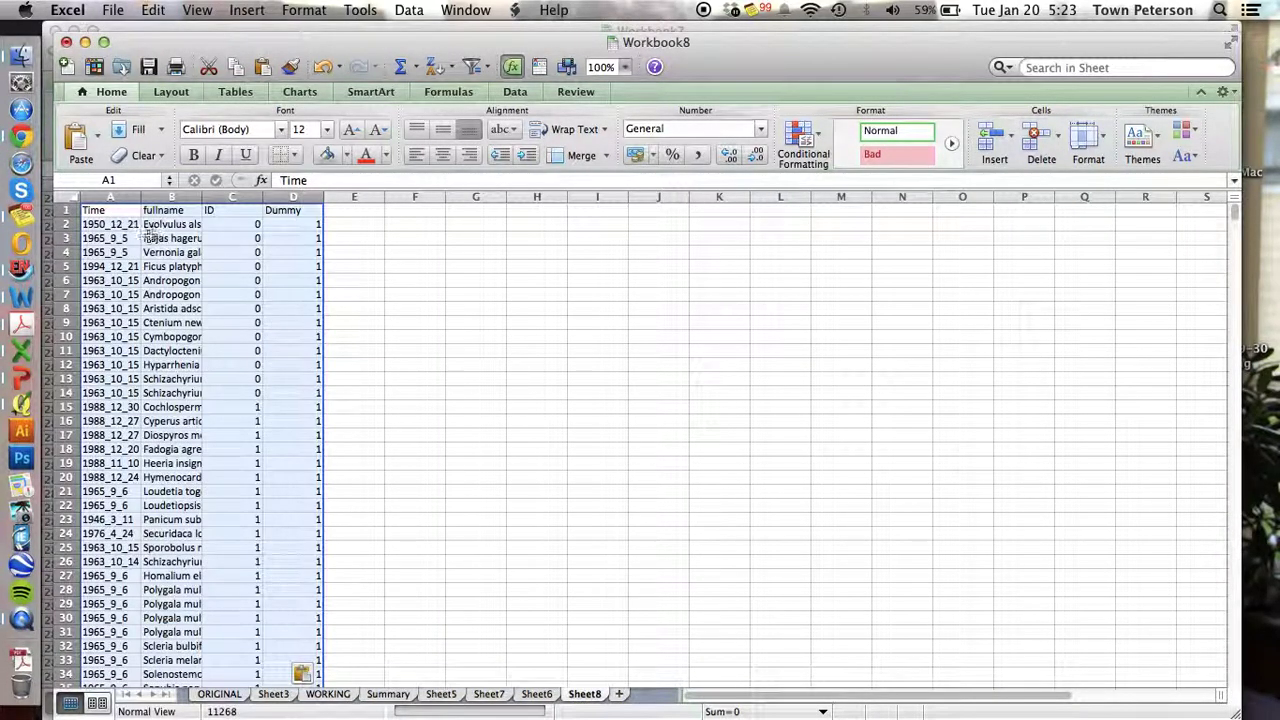
left_click_drag(143, 191, 143, 191)
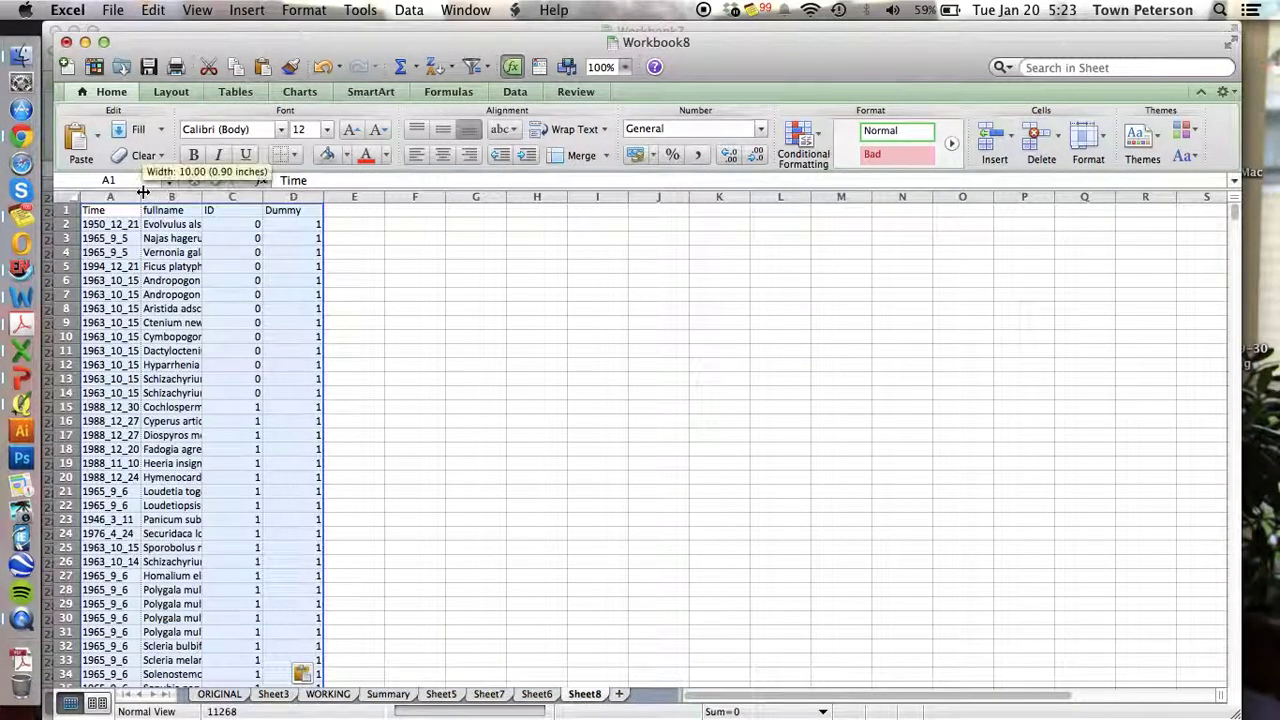
double_click(202, 196)
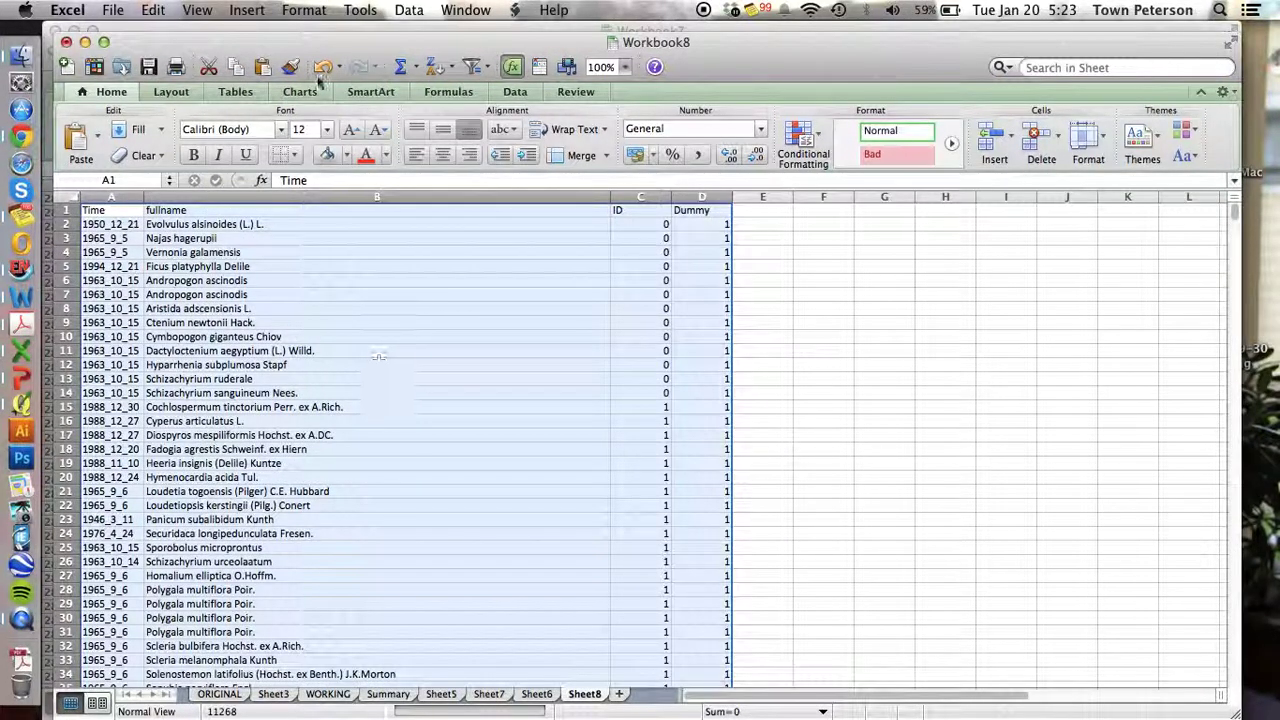
Apply an in-place Advanced Filter to the copied data, keeping unique records only.
left_click(409, 10)
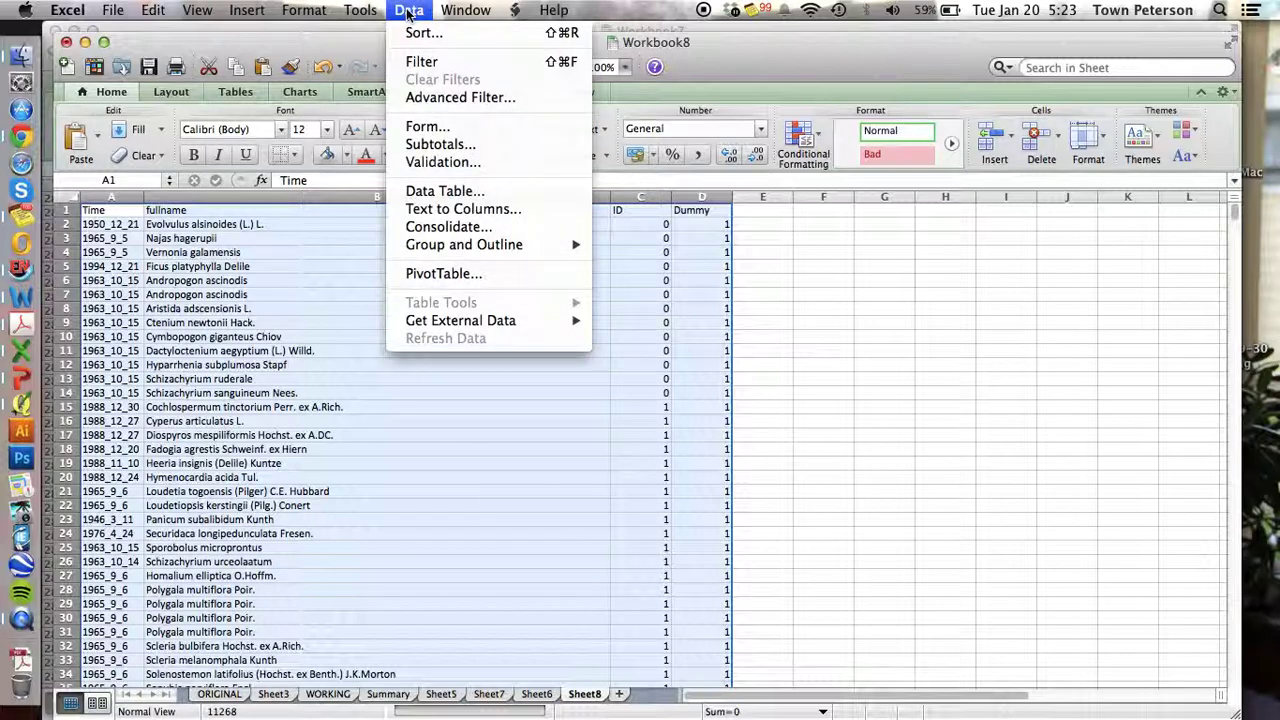
left_click(455, 94)
left_click(830, 307)
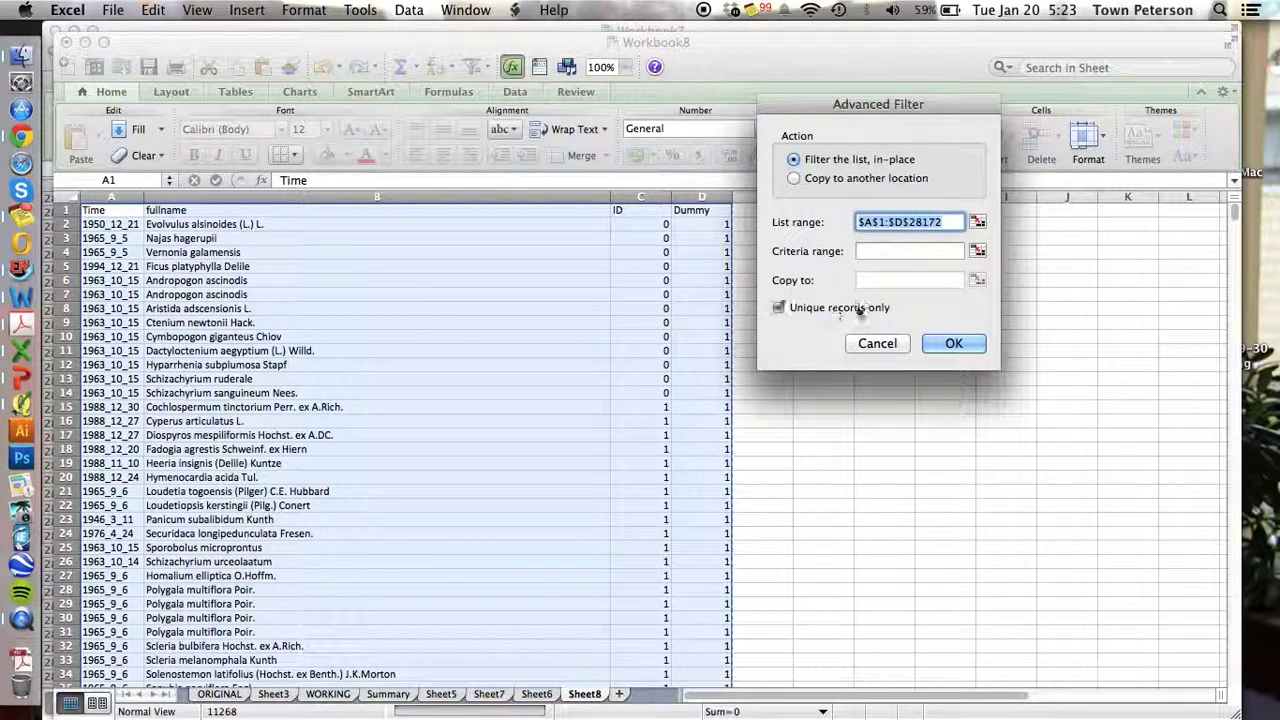
key("Return")
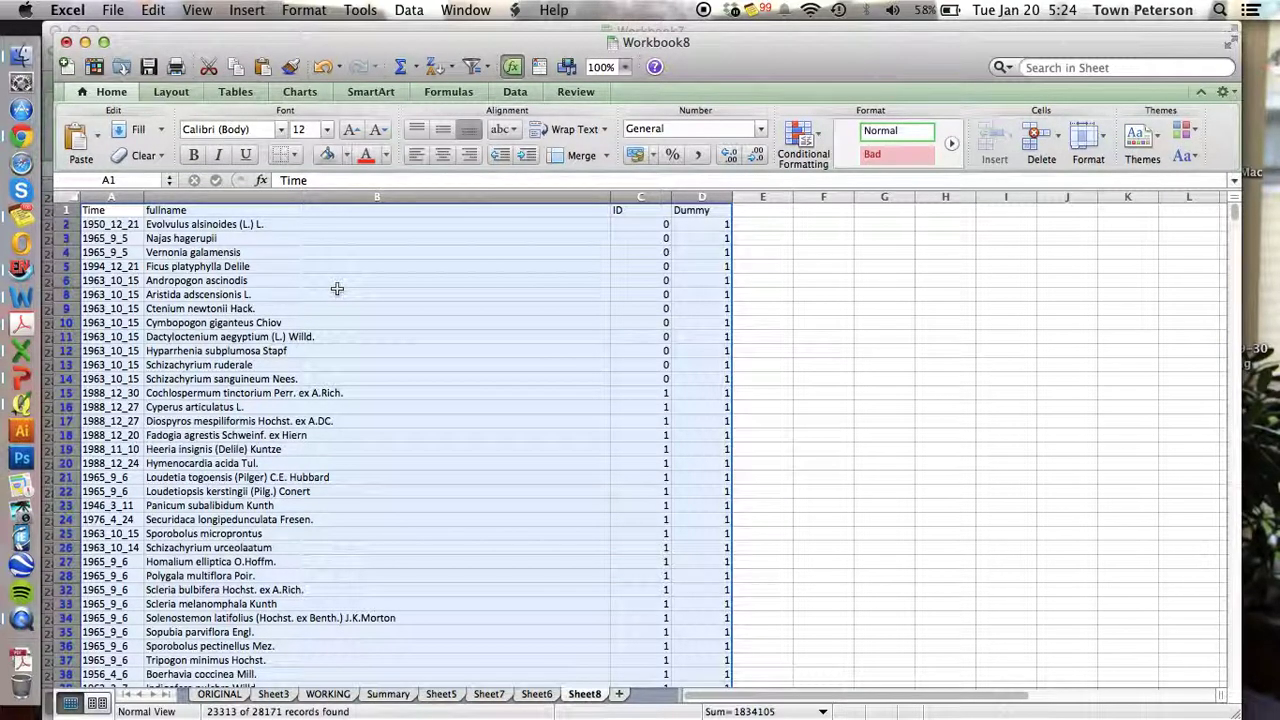
Copy the filtered unique records into another new sheet.
key("super+c")
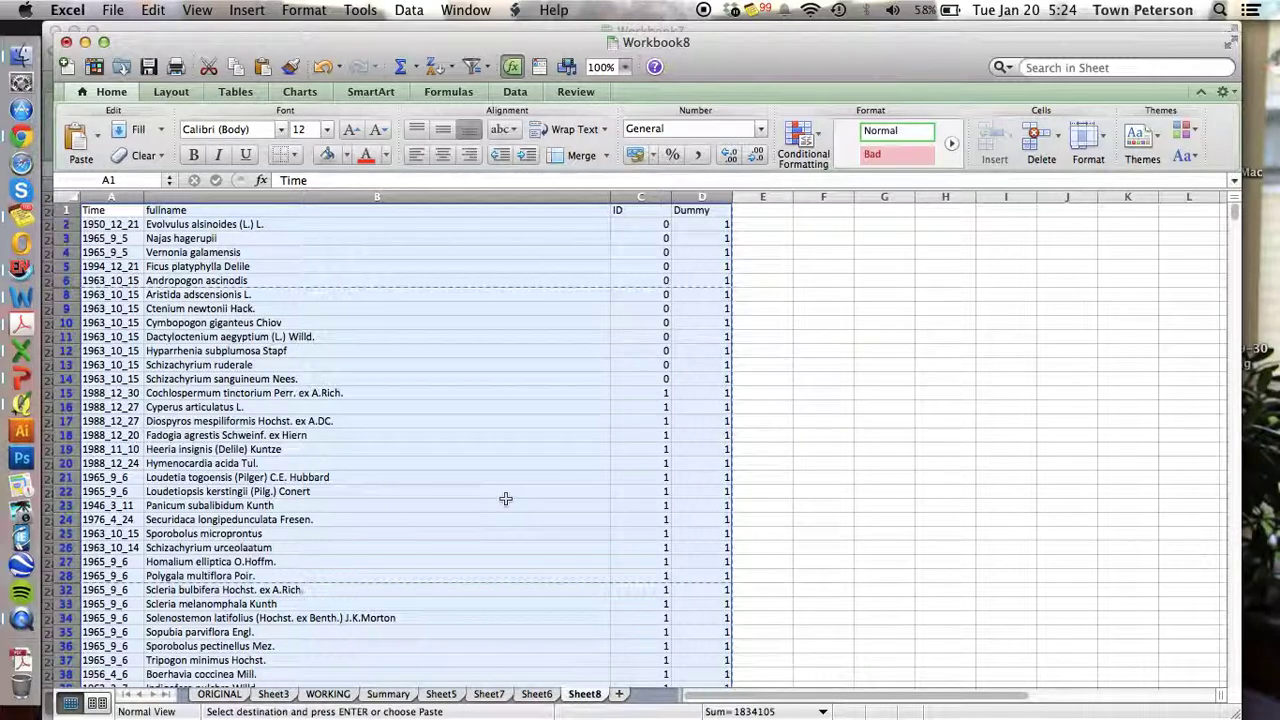
left_click(620, 697)
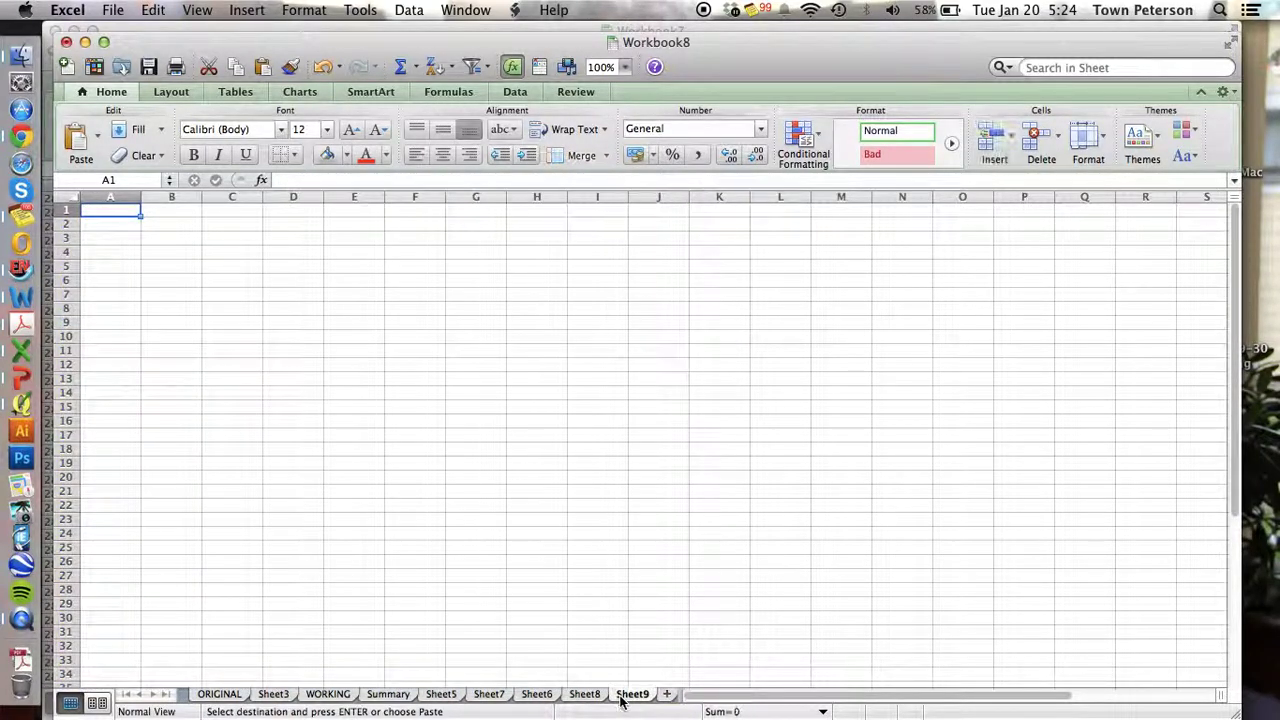
key("super+v")
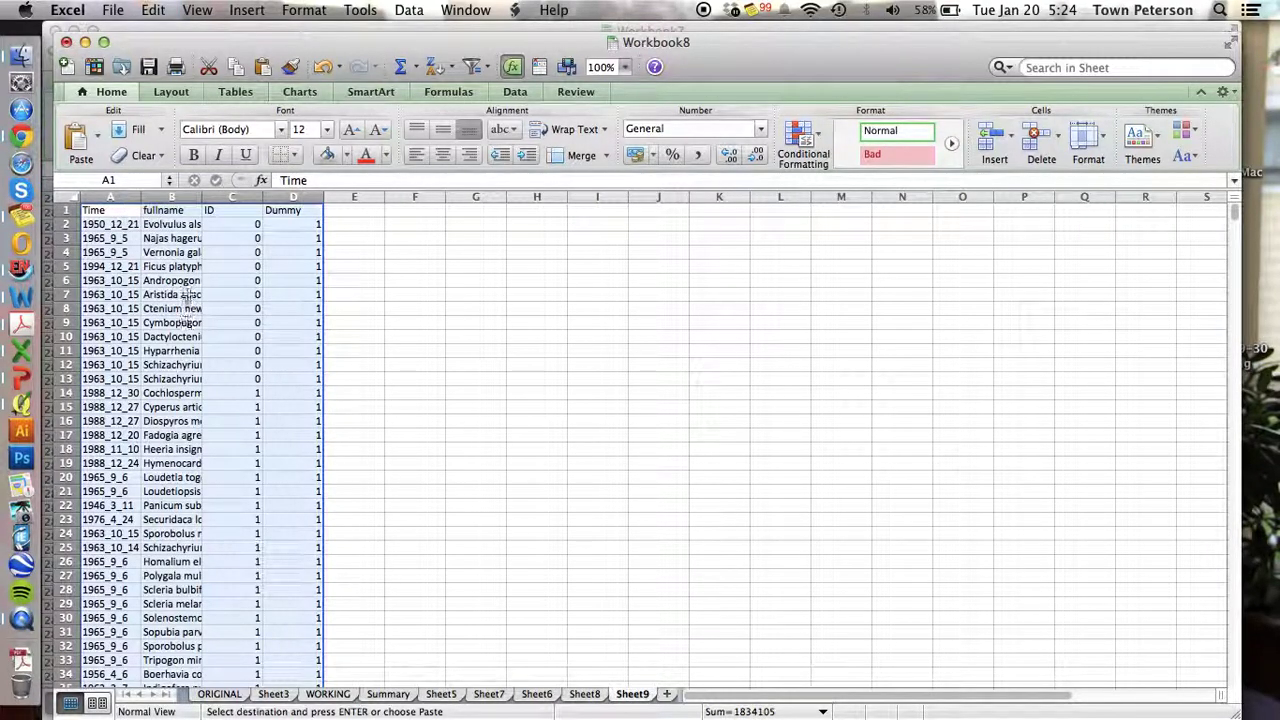
left_click(233, 197)
left_click(171, 197)
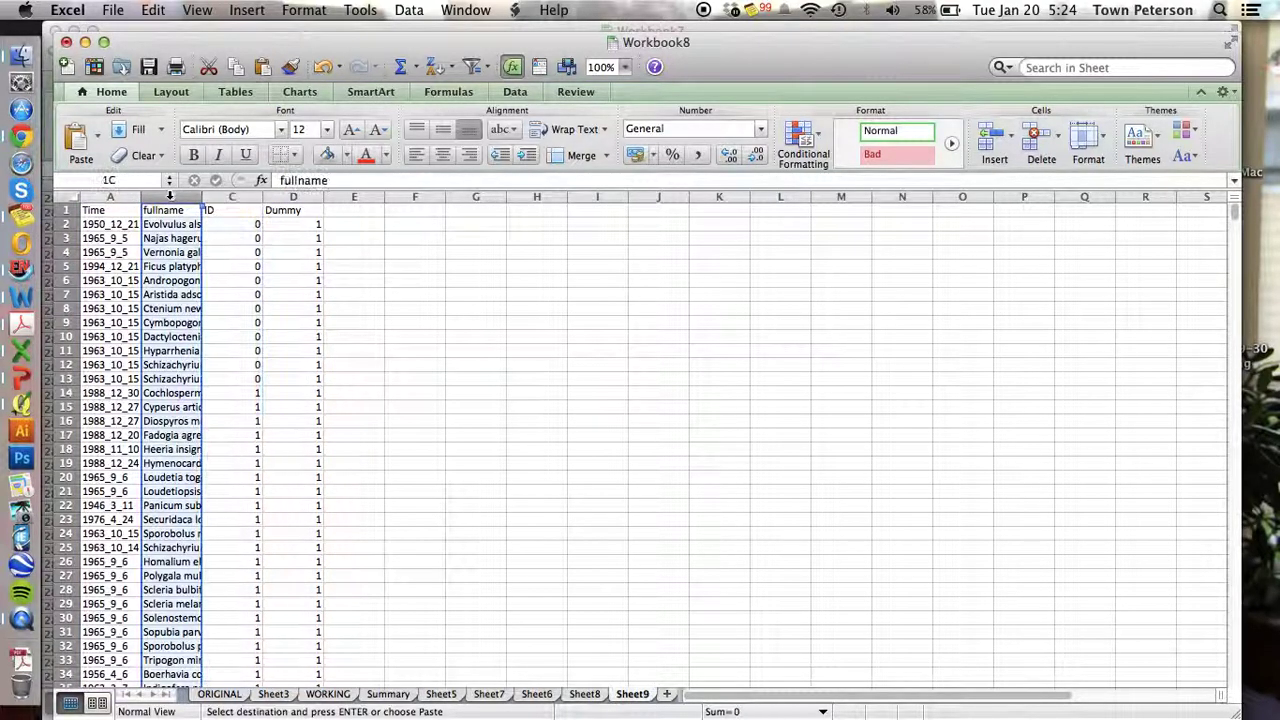
left_click(111, 196)
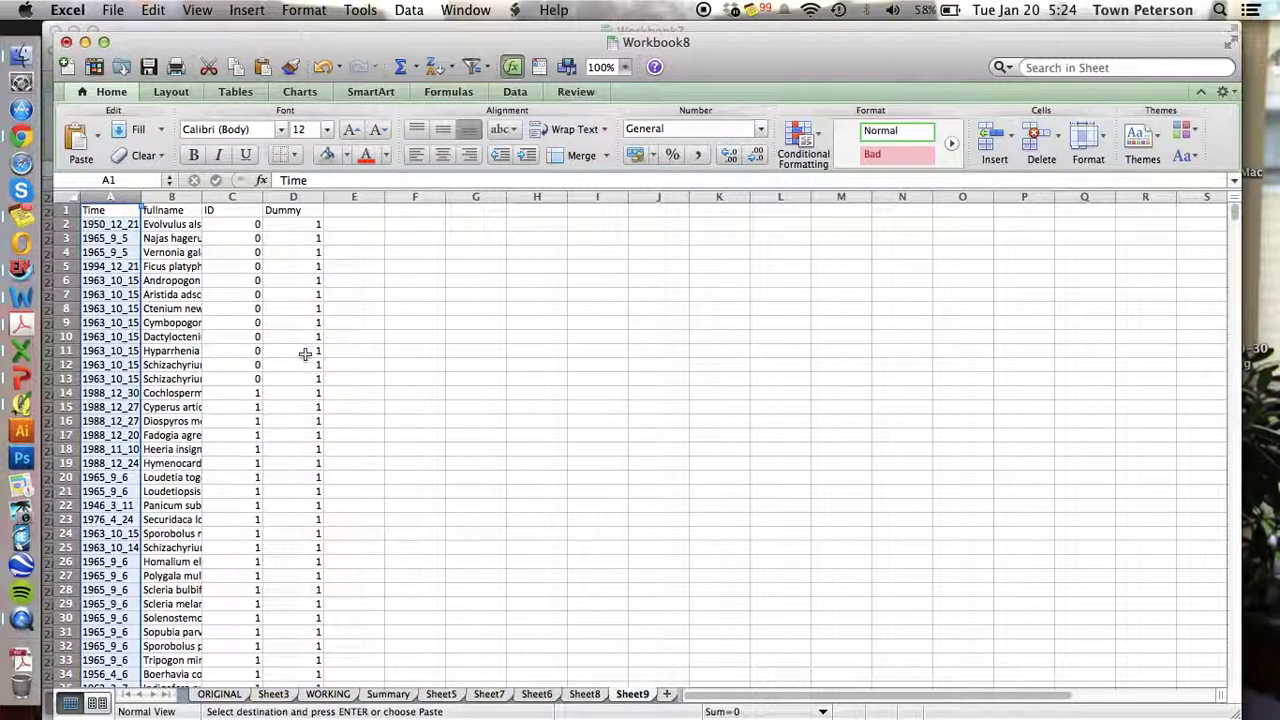
Create a PivotTable on a new worksheet from the full range of unique records.
left_click(256, 325)
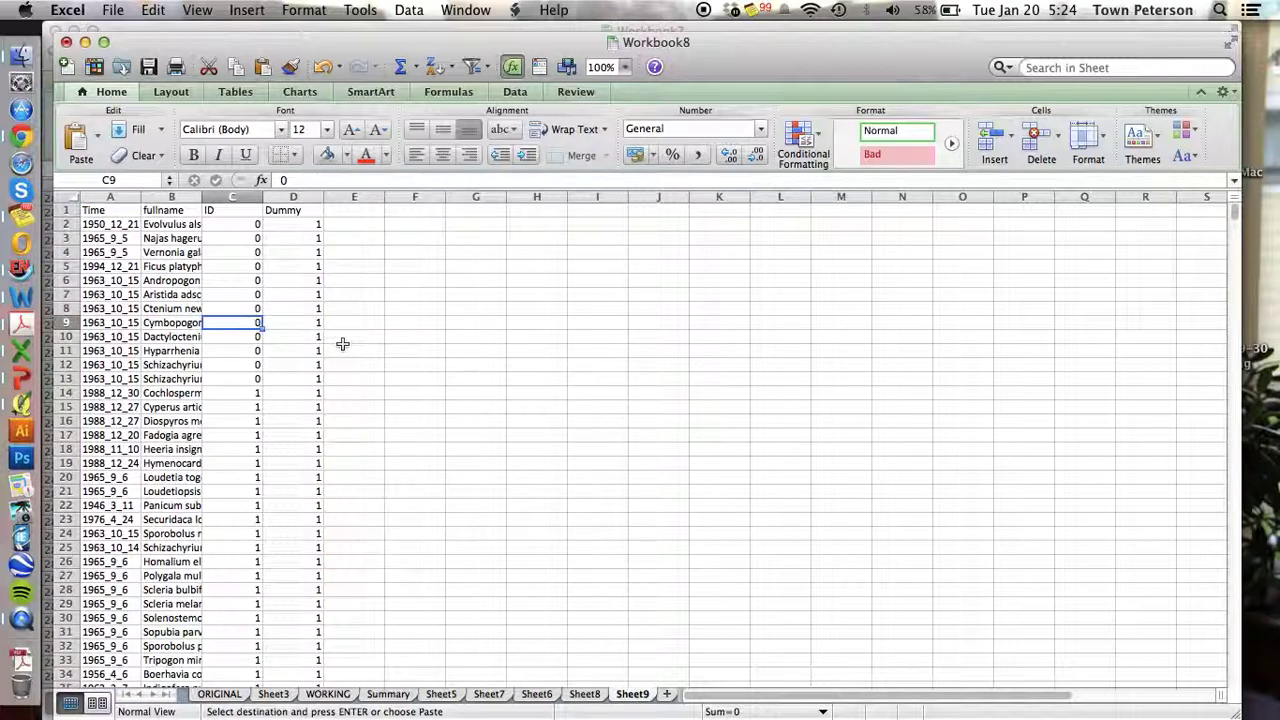
key("super+a")
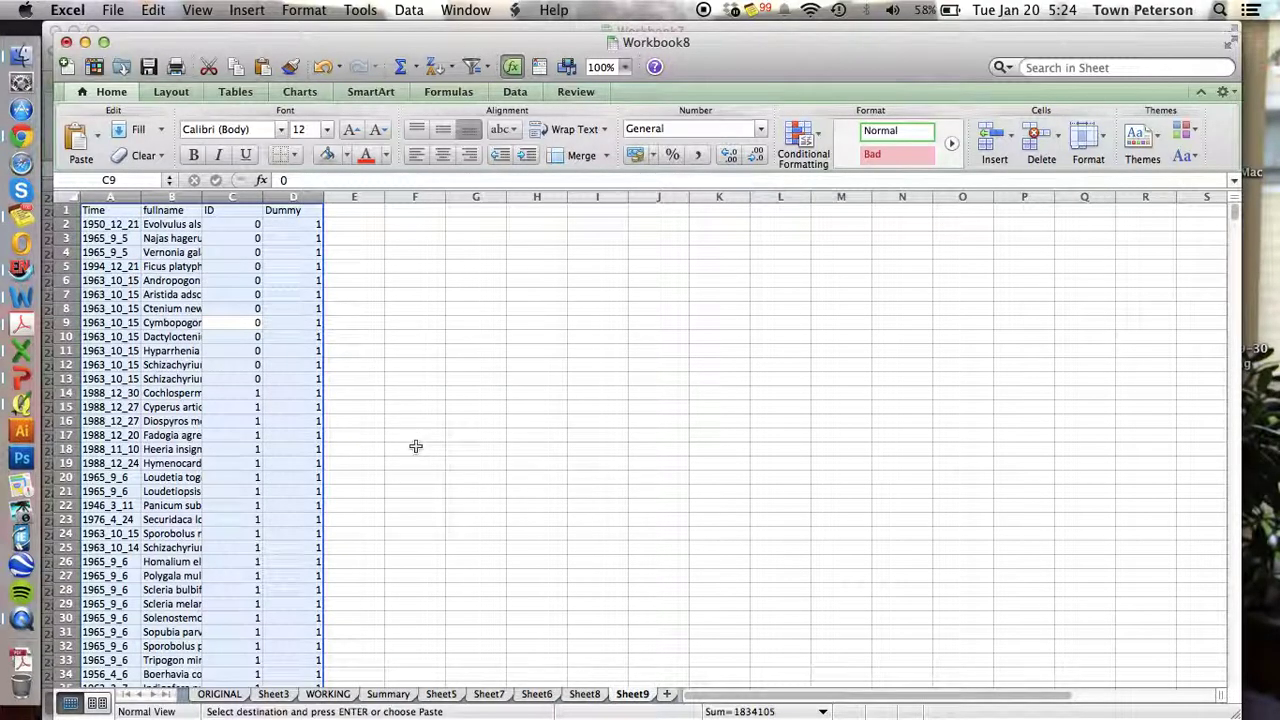
left_click(409, 10)
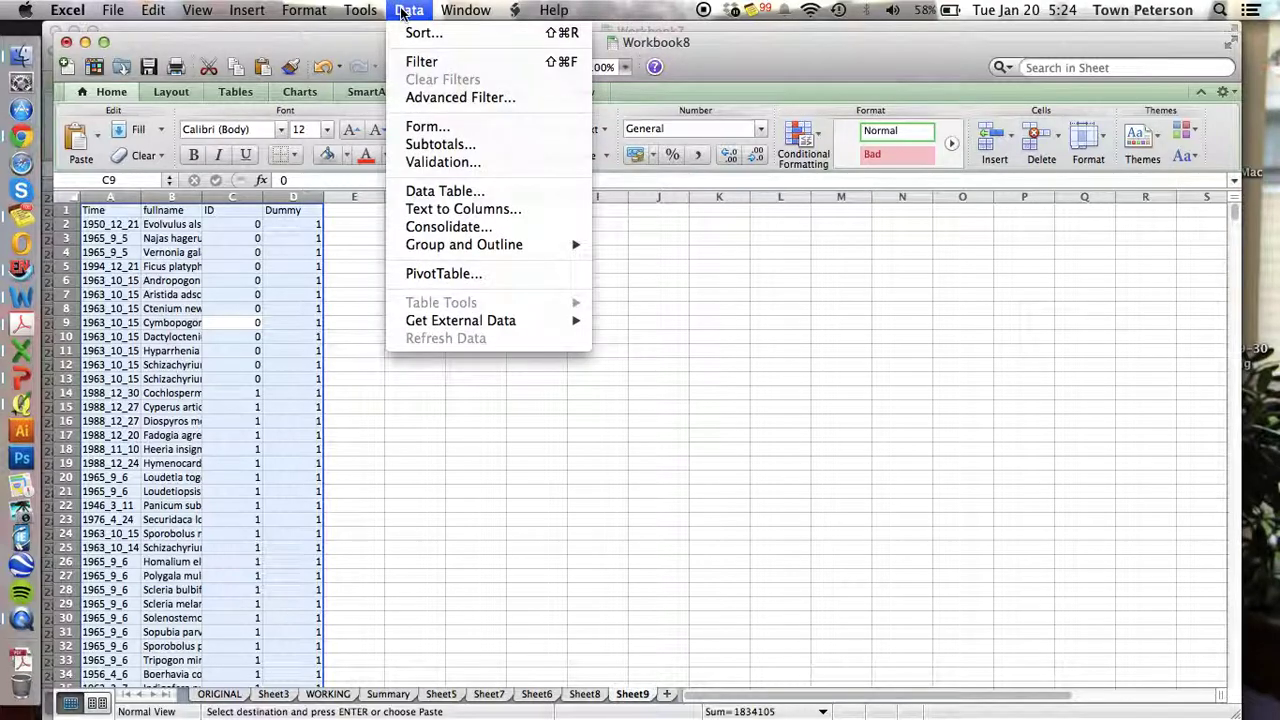
left_click(463, 274)
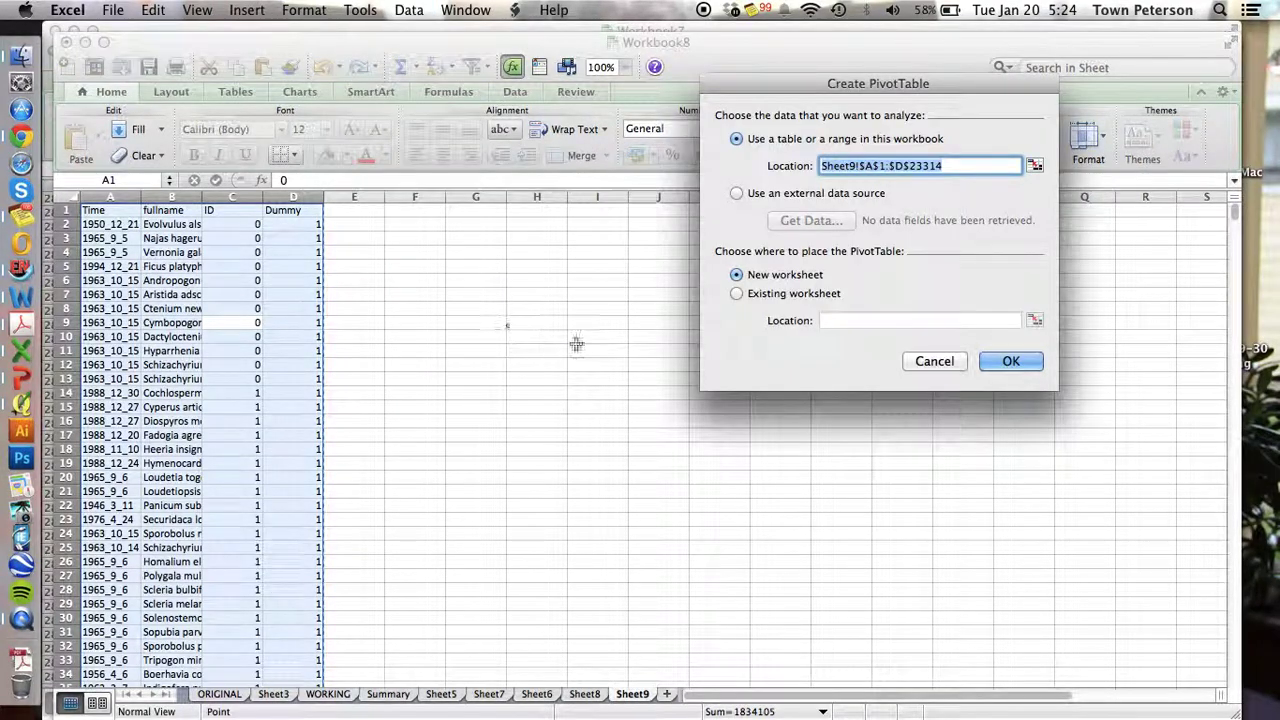
left_click(1012, 361)
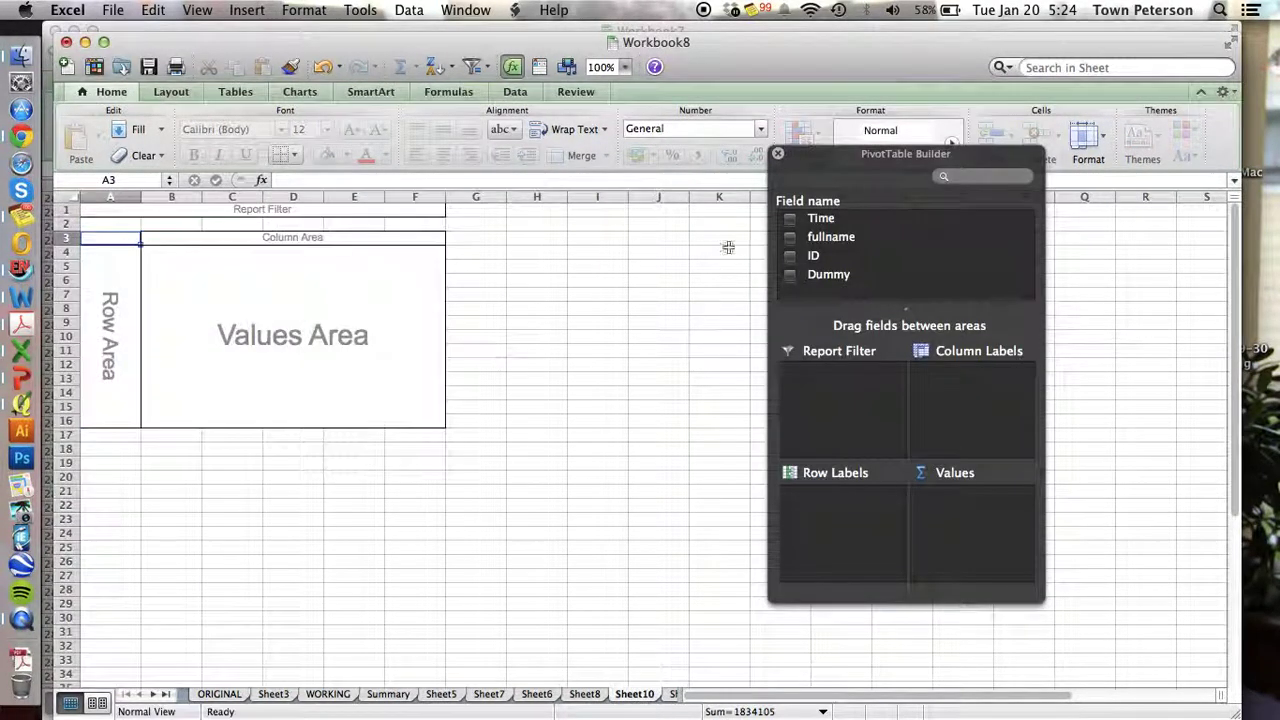
Lay out the PivotTable with ID as row labels, fullname as column labels and the sum of Dummy as values, and close the builder.
left_click_drag(815, 257, 853, 545)
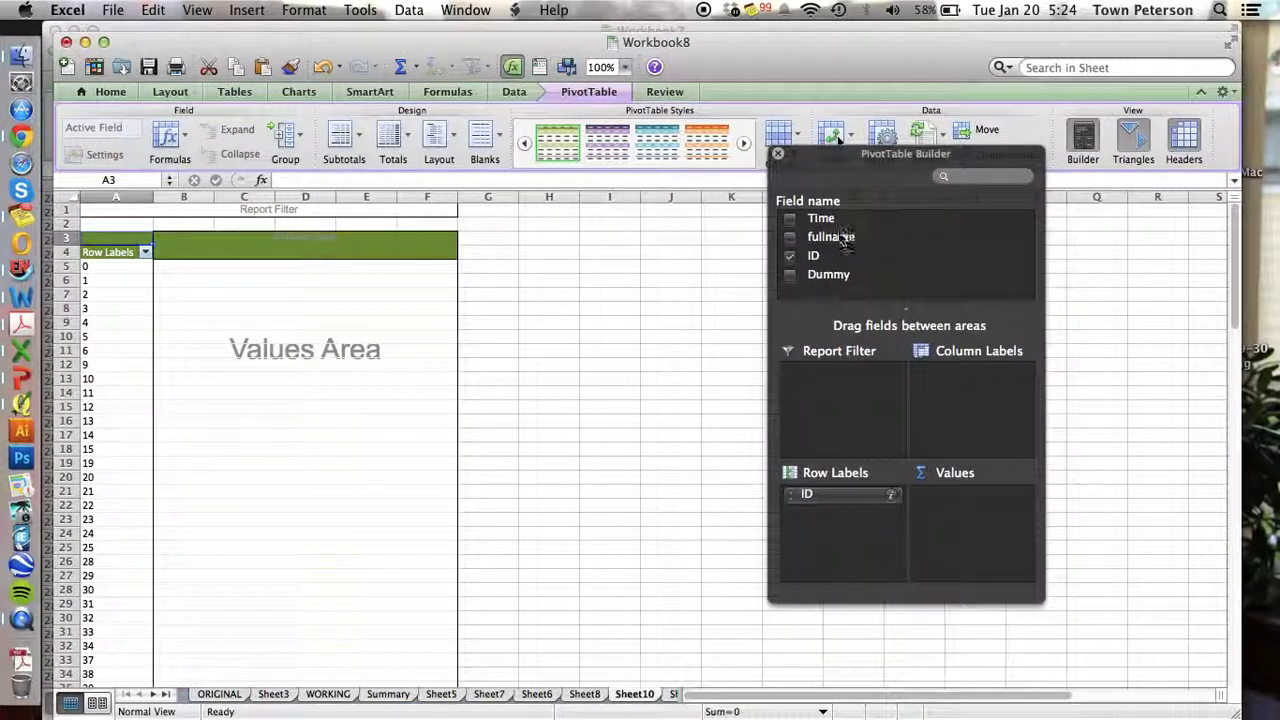
left_click_drag(830, 236, 969, 395)
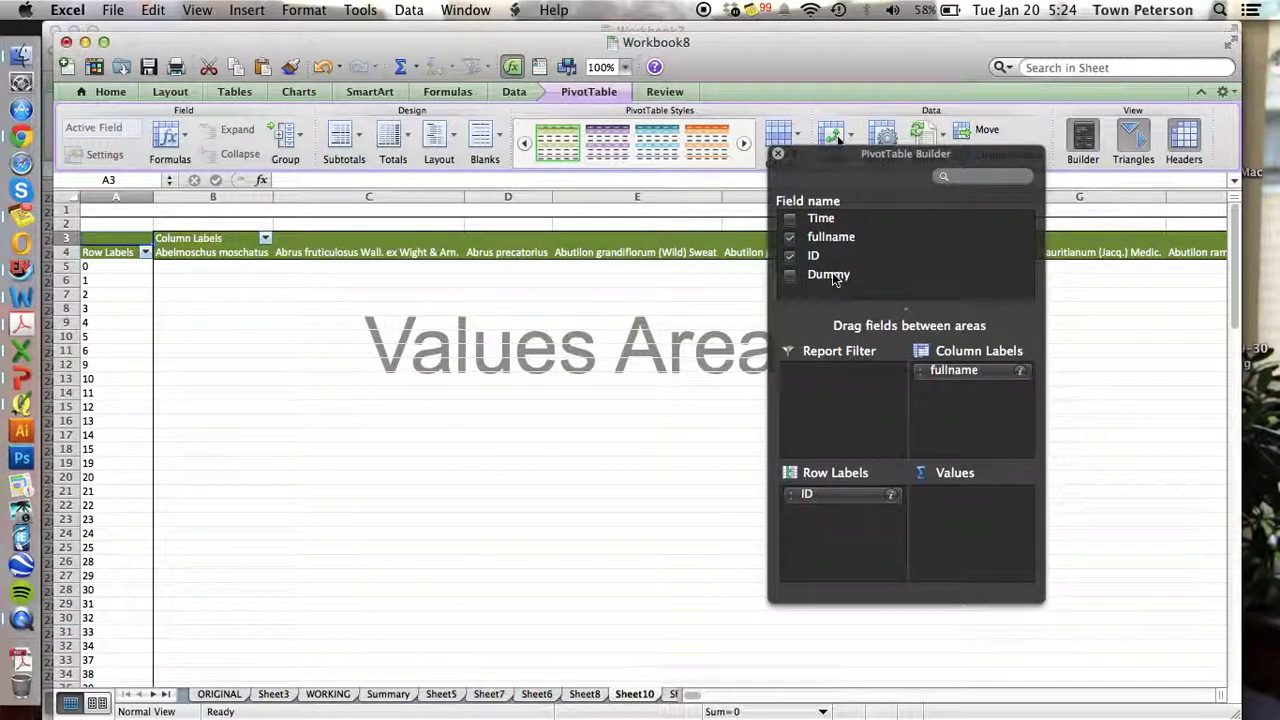
left_click_drag(845, 277, 968, 502)
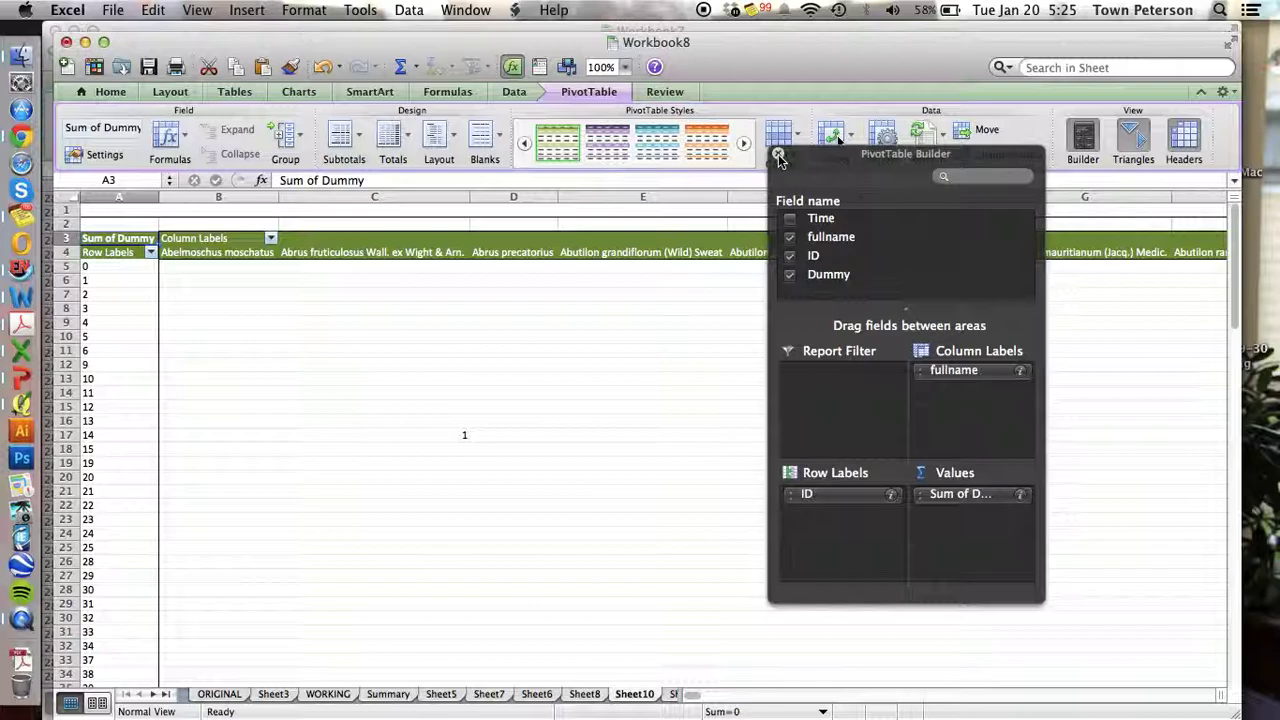
left_click(779, 157)
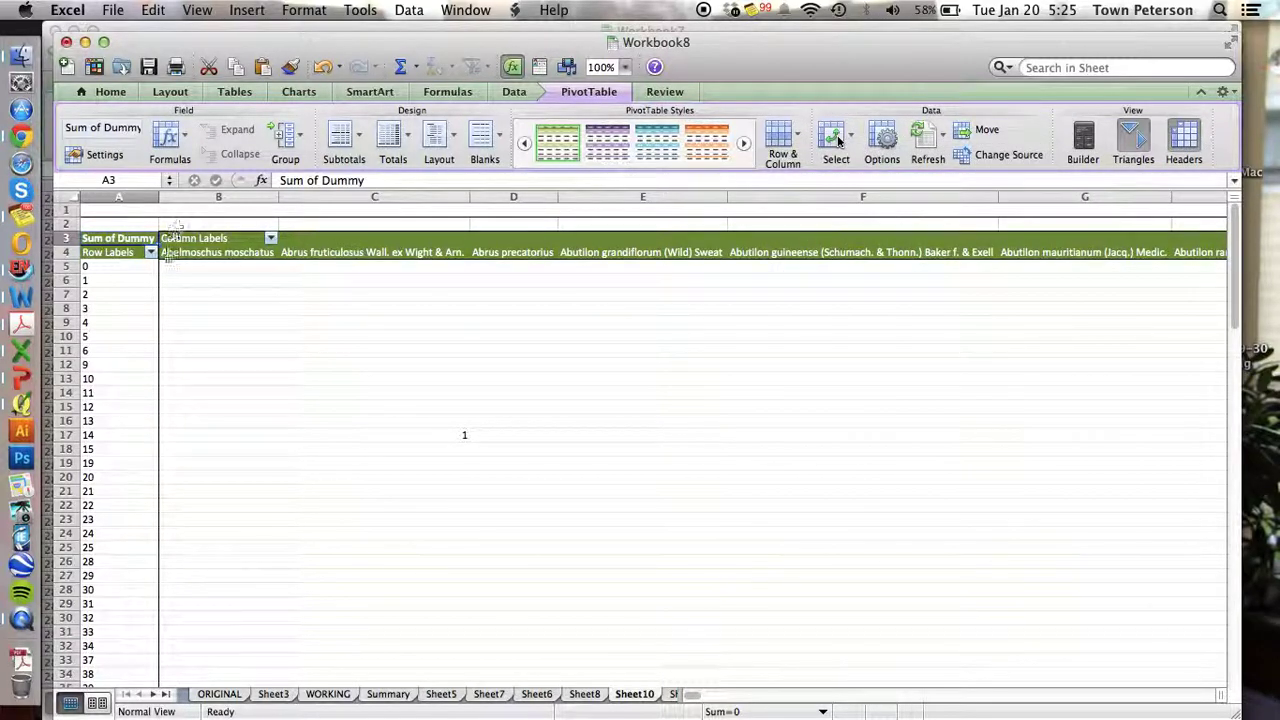
Write a COUNTIF formula over B5:FIR5 with the criterion =1 in FIT5, just beyond the Grand Total column.
left_click(186, 252)
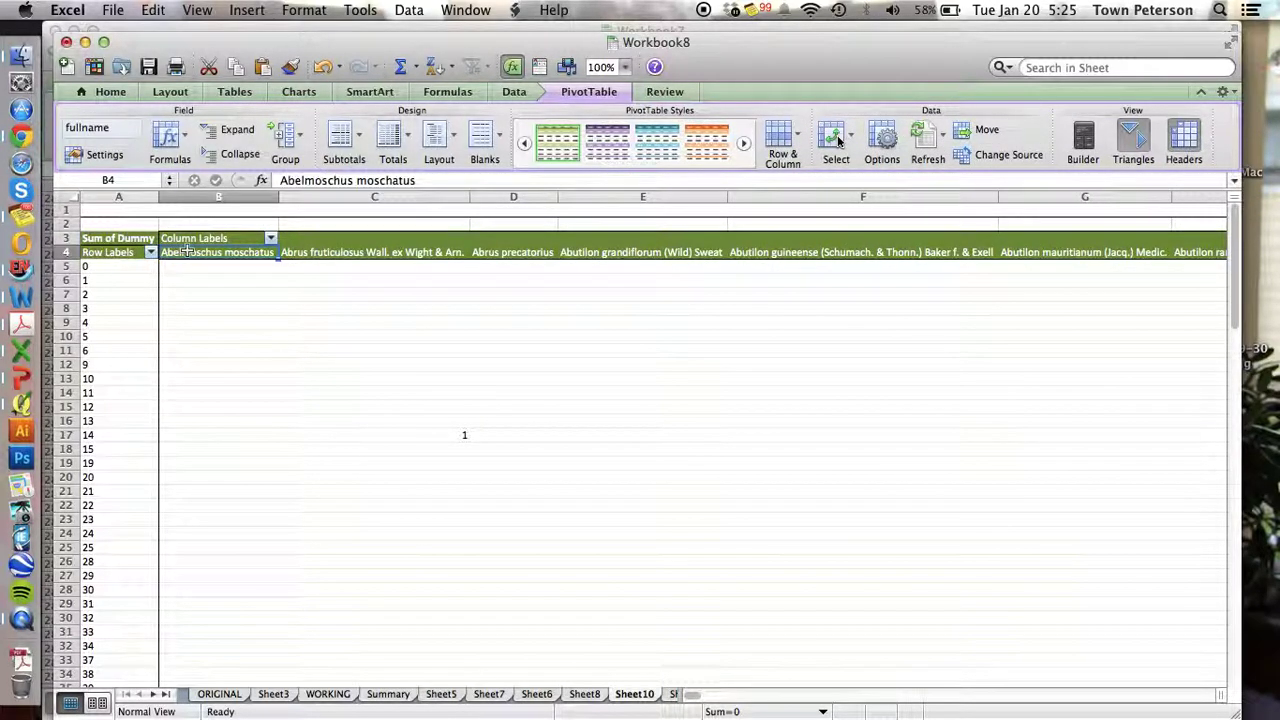
key("ctrl+Right")
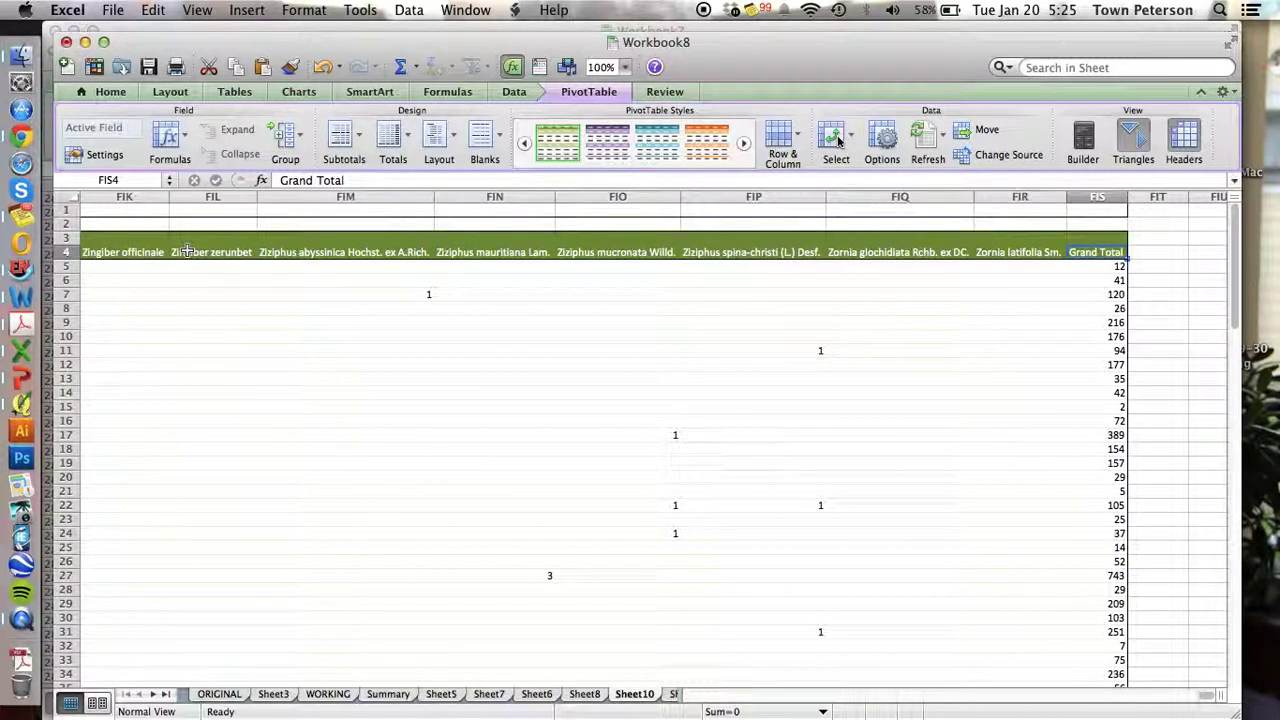
key("Right")
key("Down")
type("=")
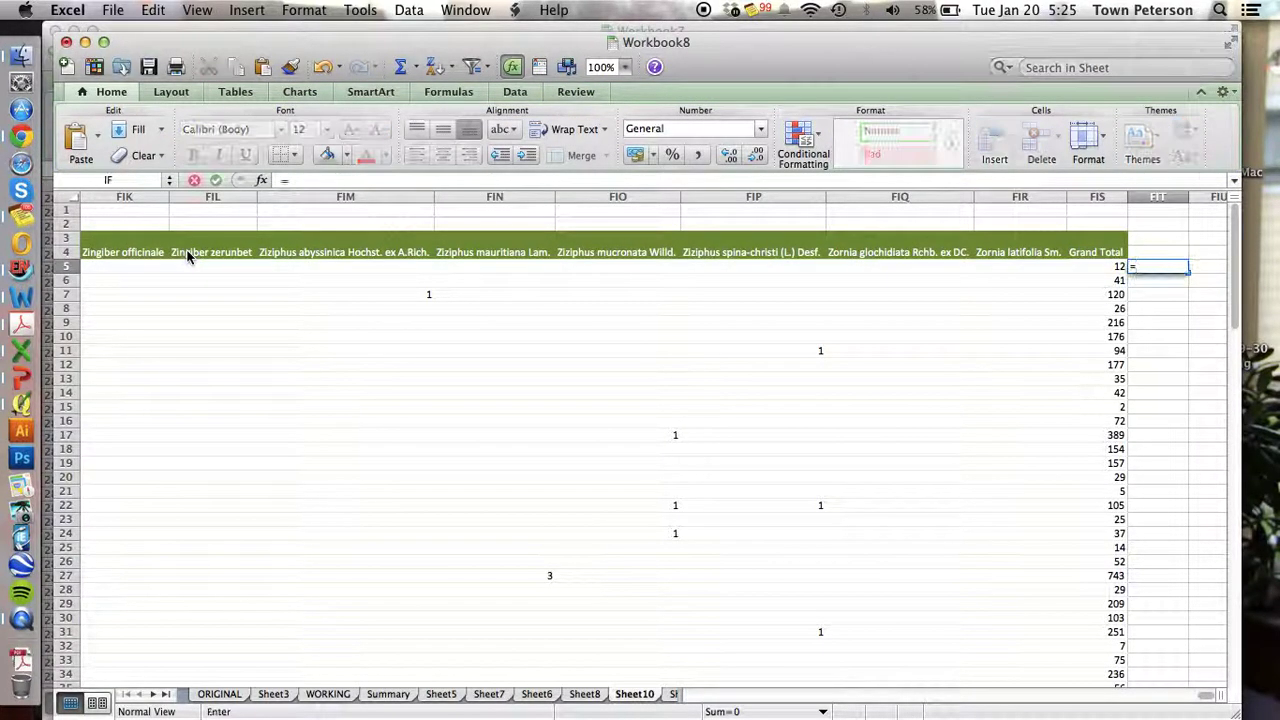
type("count")
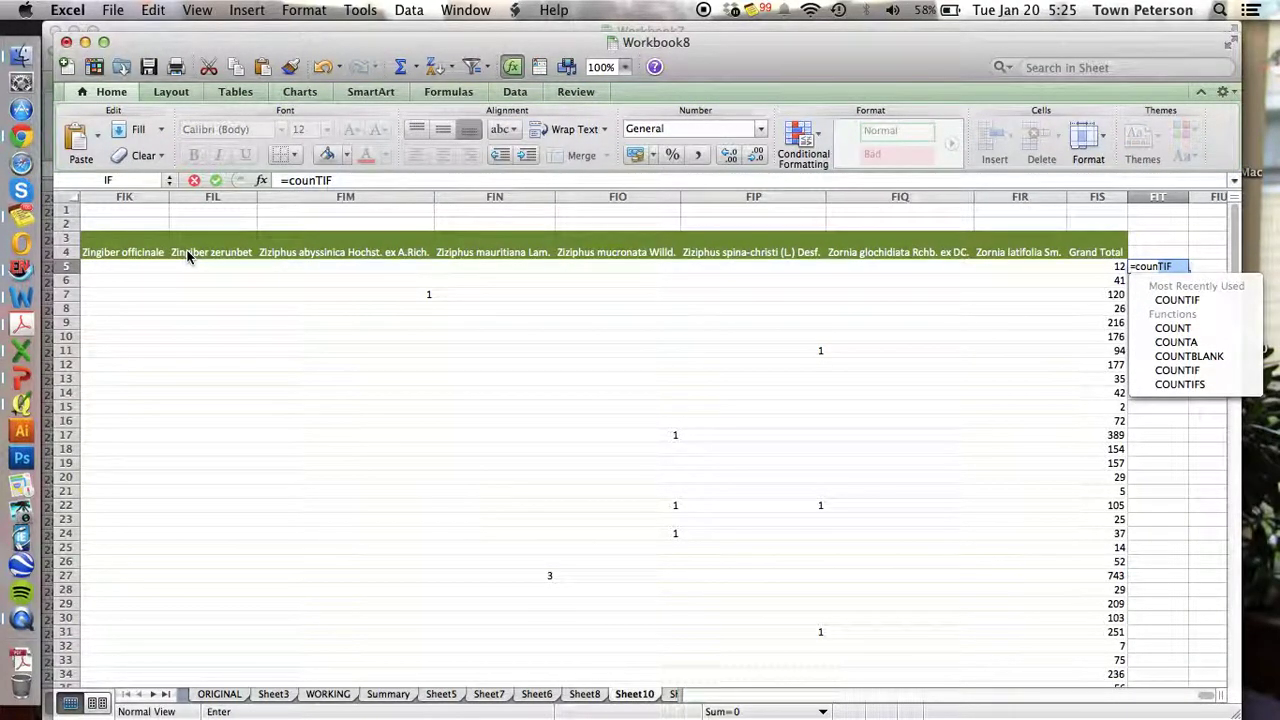
type("if(")
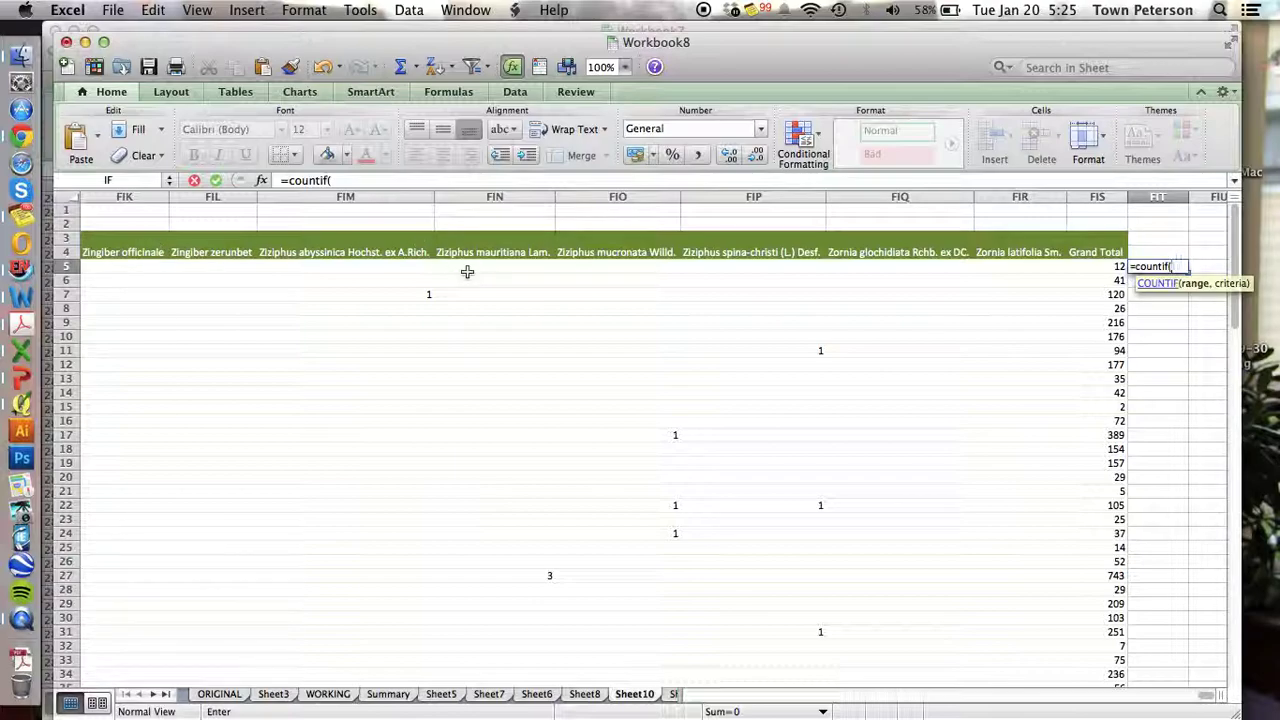
type("b5:")
left_click(1024, 268)
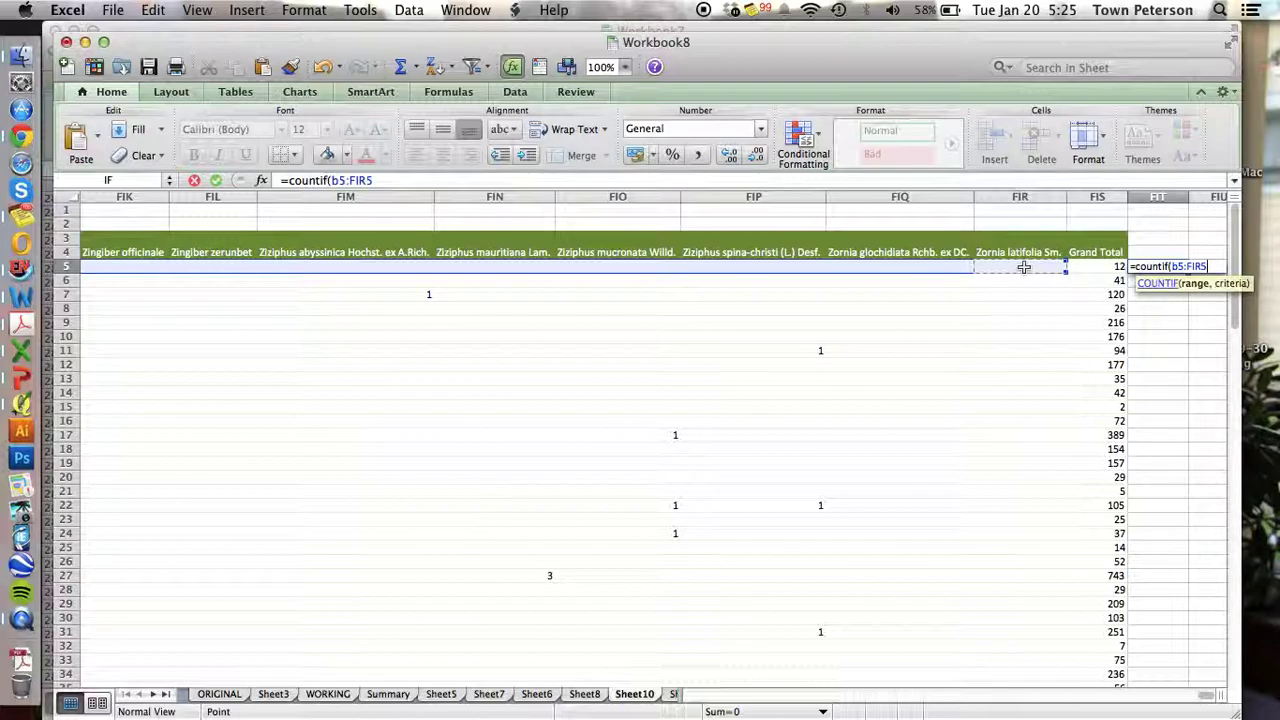
left_click(377, 180)
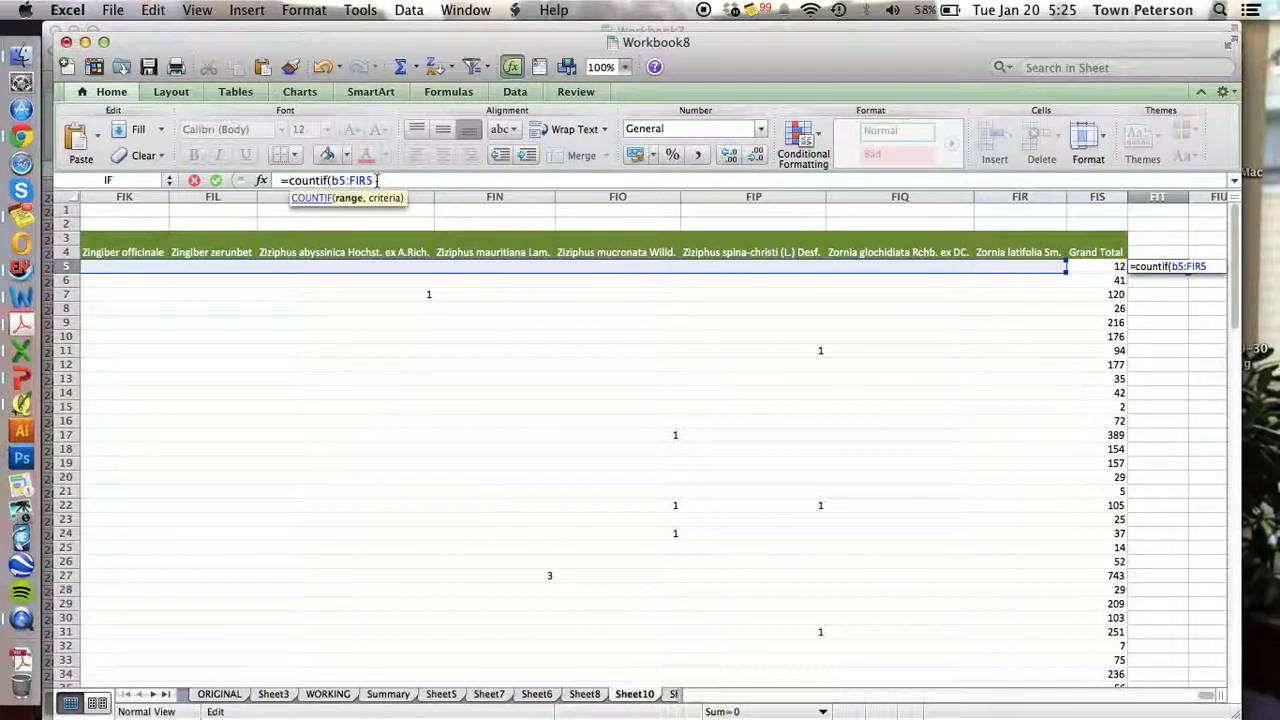
type(",\"\"=1")
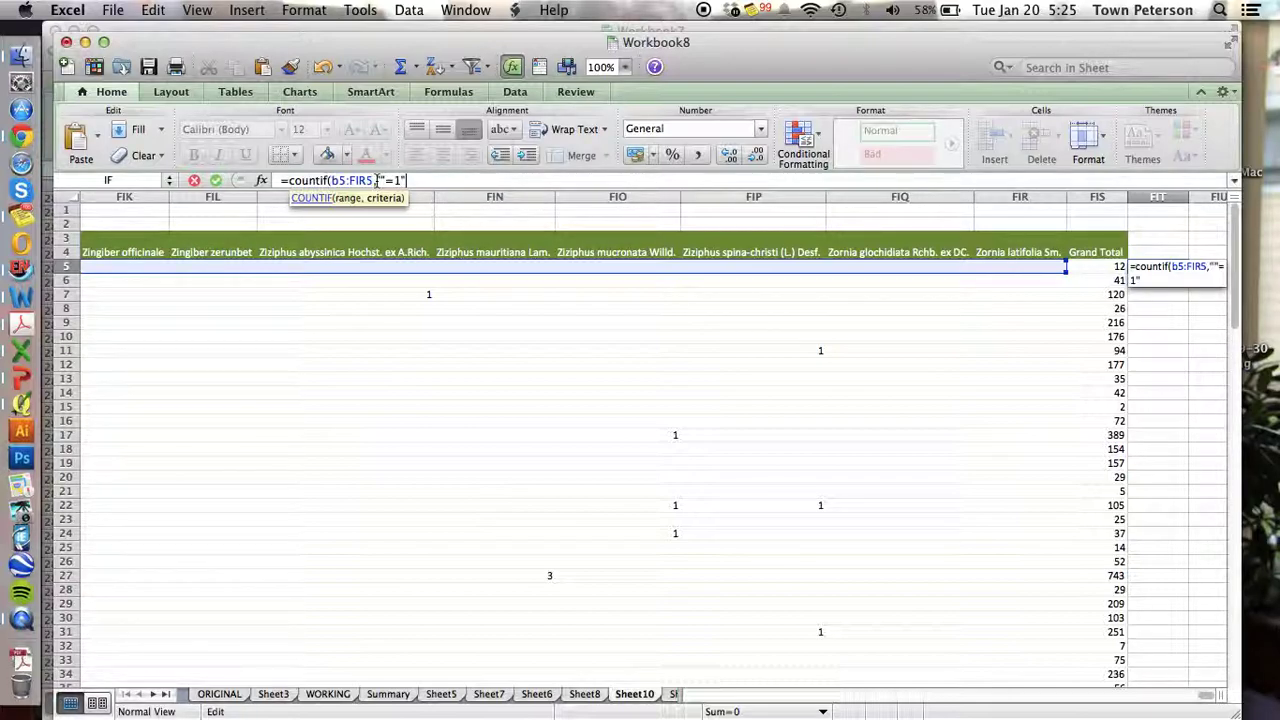
Copy the formula text, commit the formula with the proposed correction, and fix FIT5 to read =COUNTIF(B5:FIR5,"=1").
triple_click(279, 182)
key("super+c")
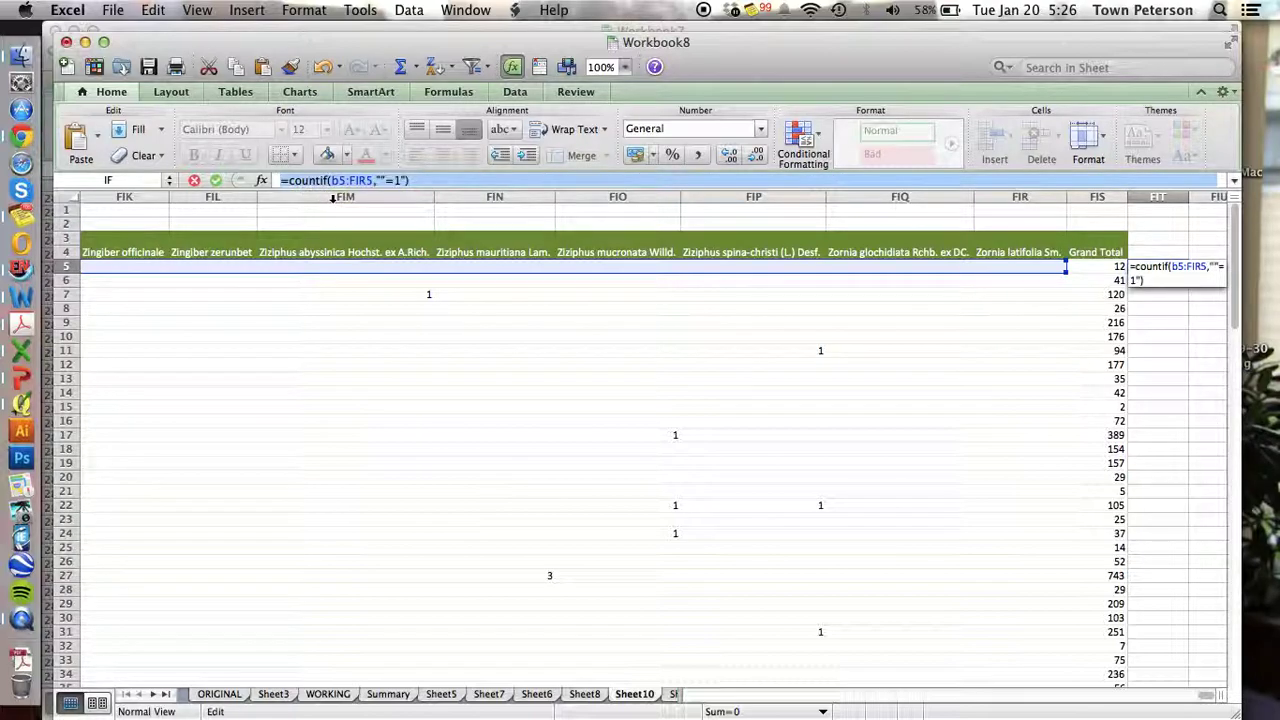
key("Return")
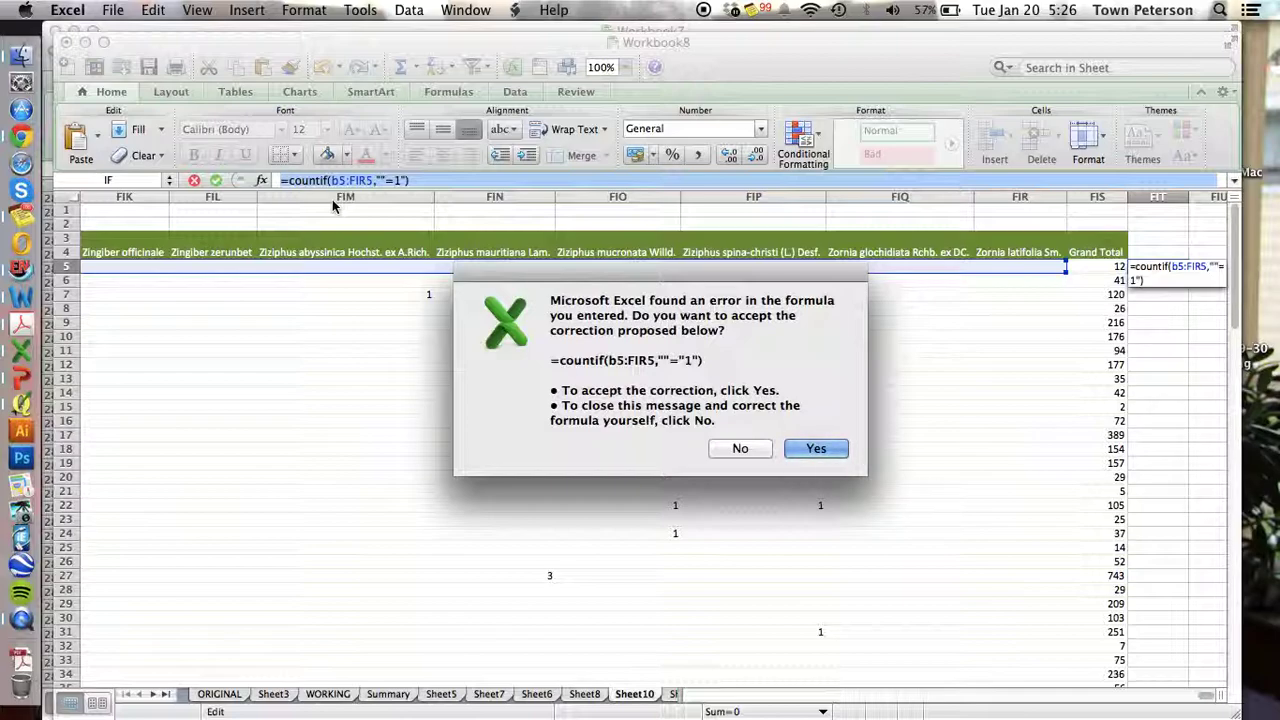
key("Return")
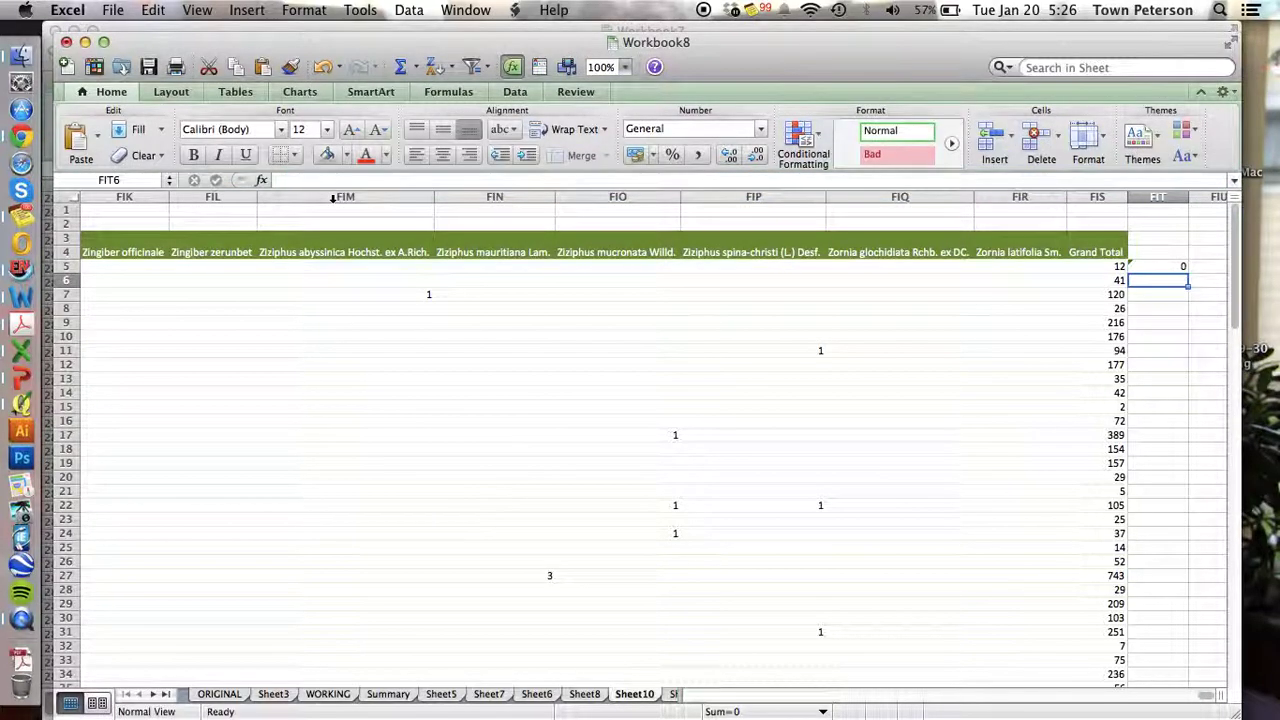
key("Up")
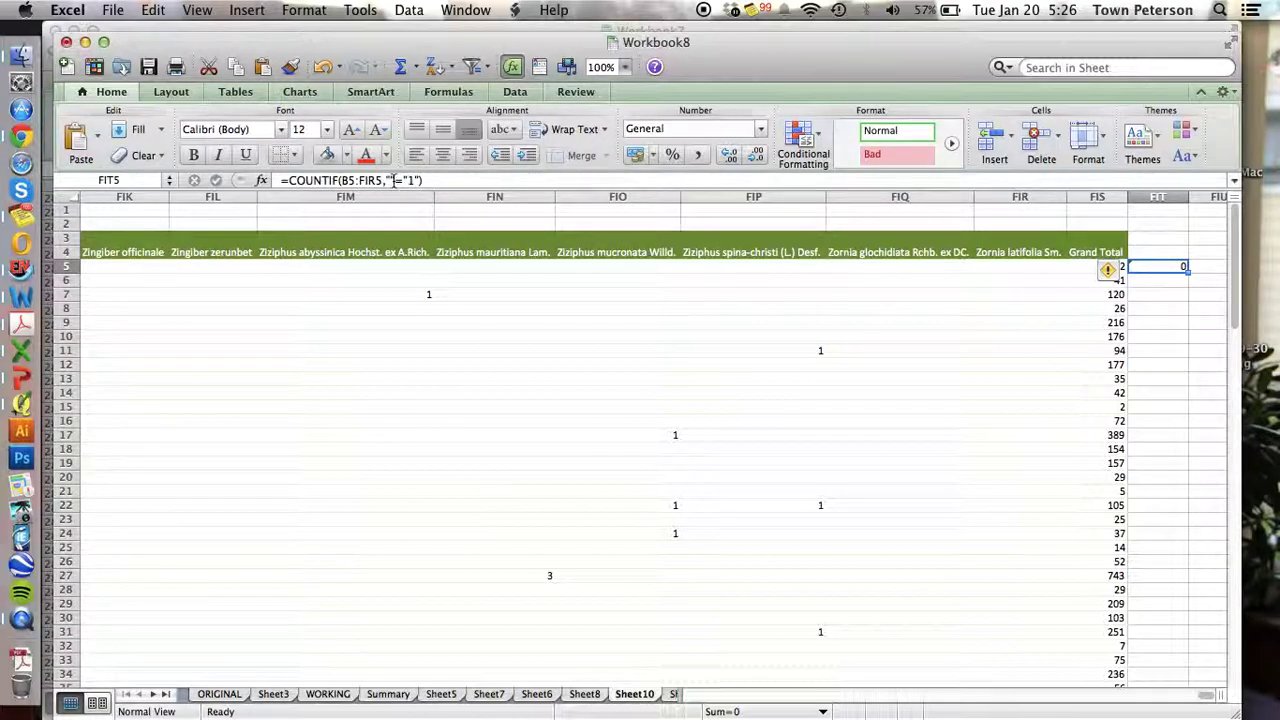
left_click(393, 180)
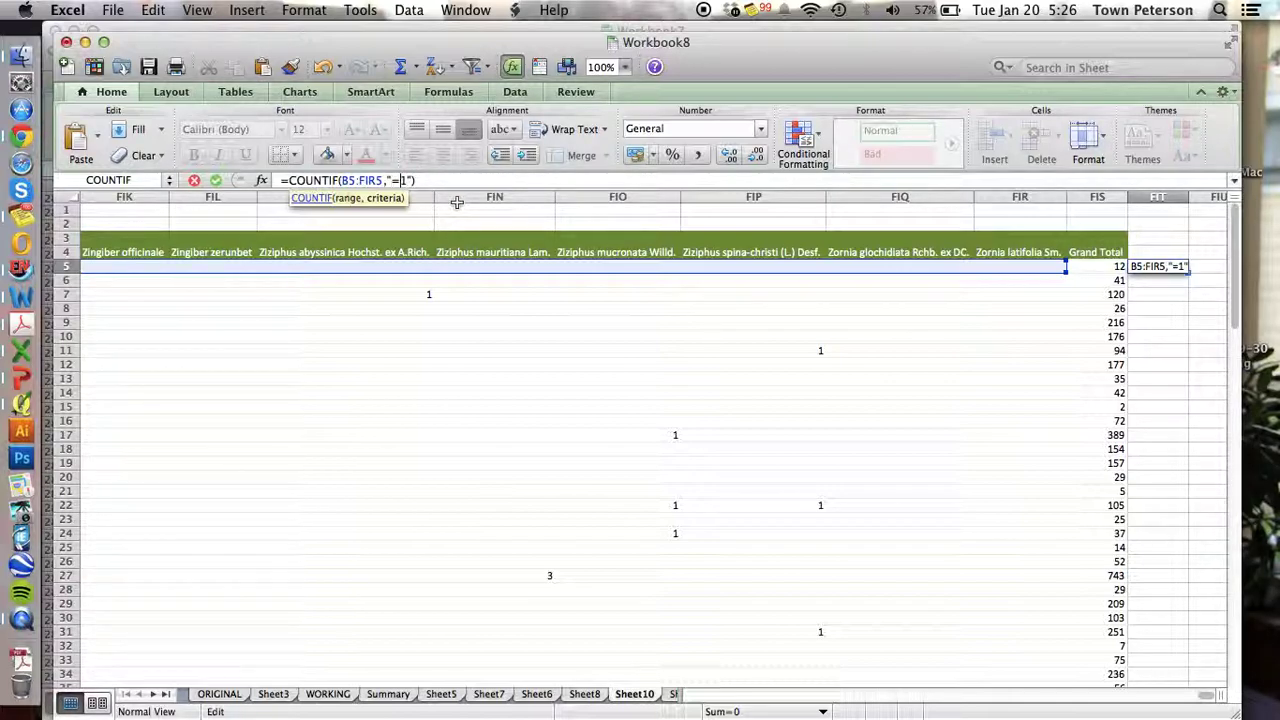
key("Return")
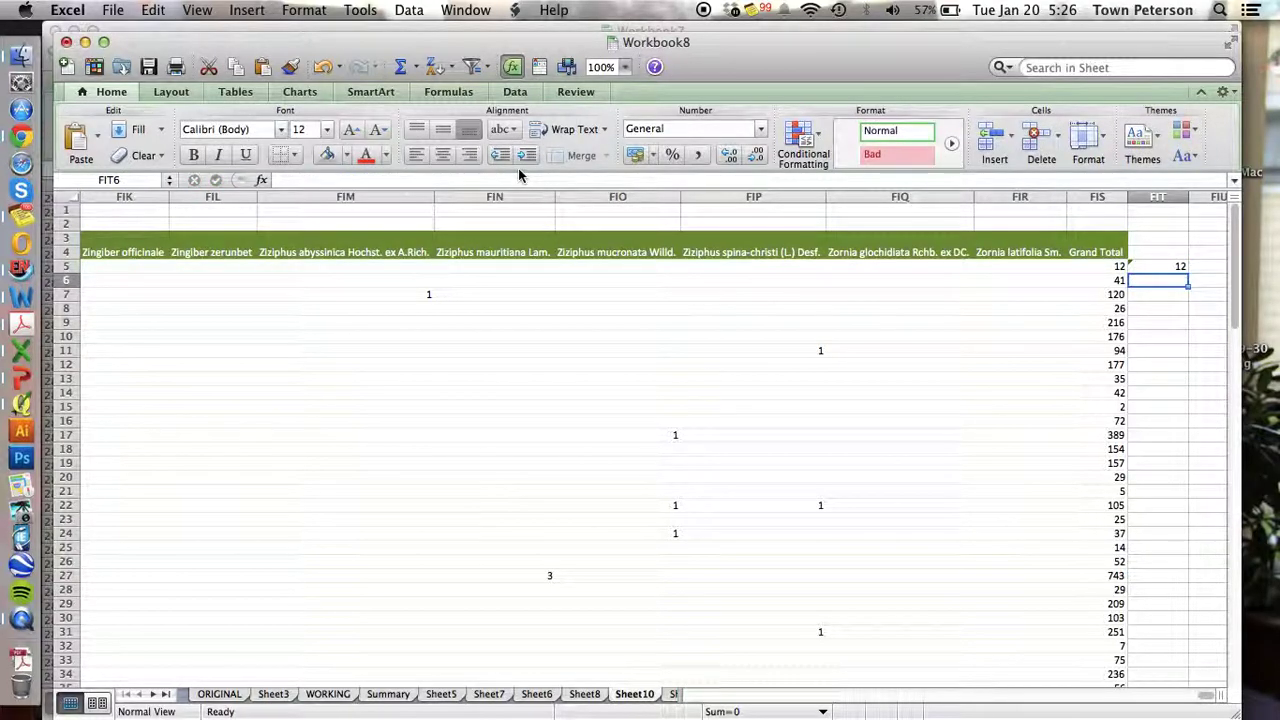
Paste the copied formula into FIU5, reject the proposed correction and fix it to read =COUNTIF(B5:FIR5,"=2").
key("Up")
key("Right")
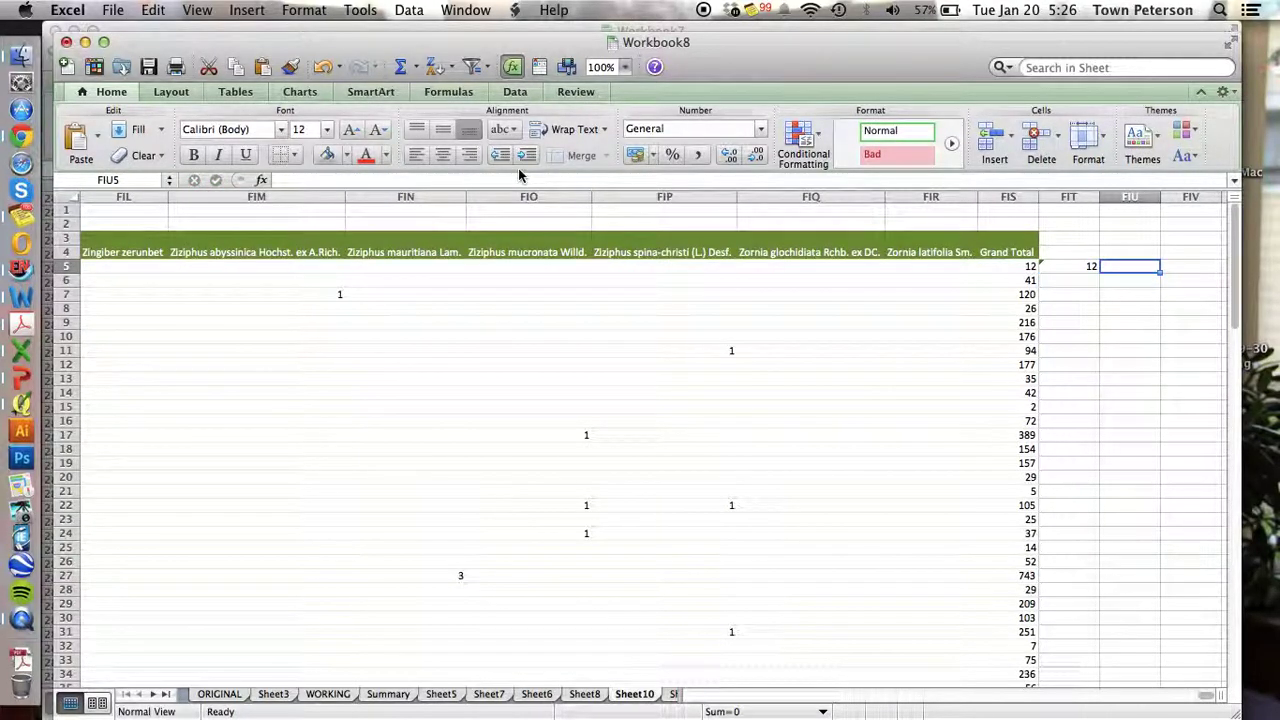
left_click(294, 179)
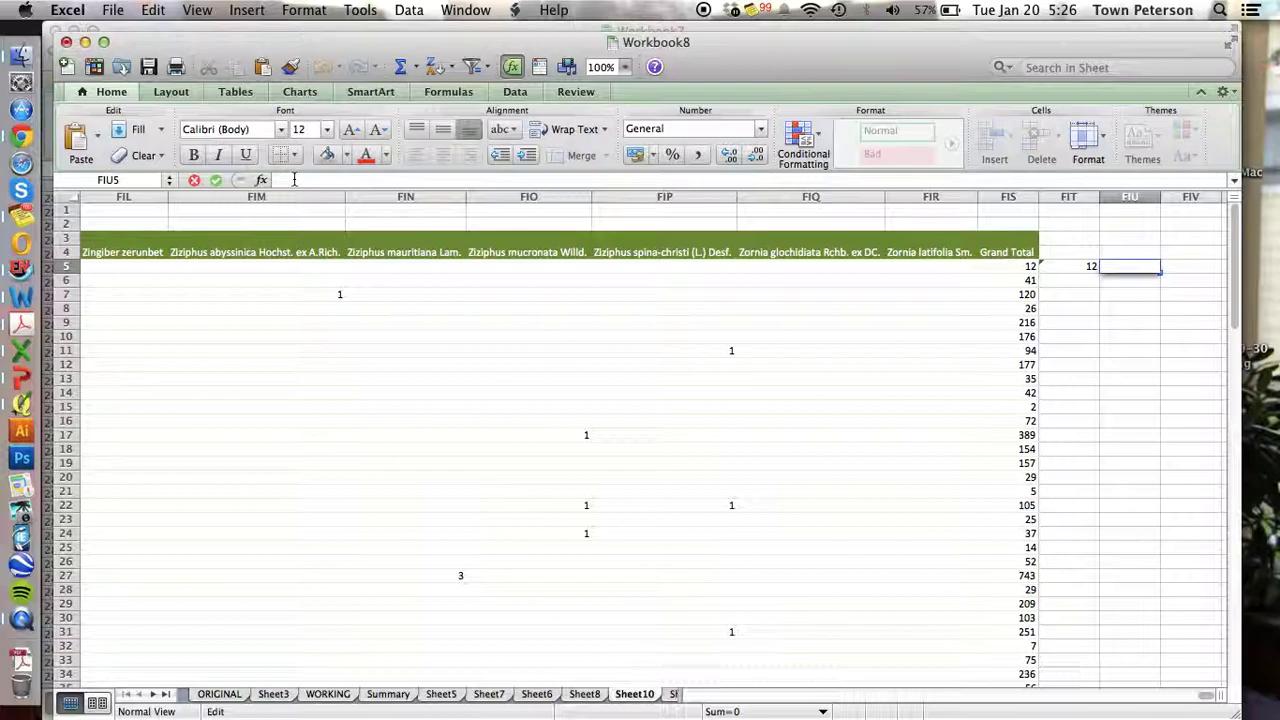
key("super+v")
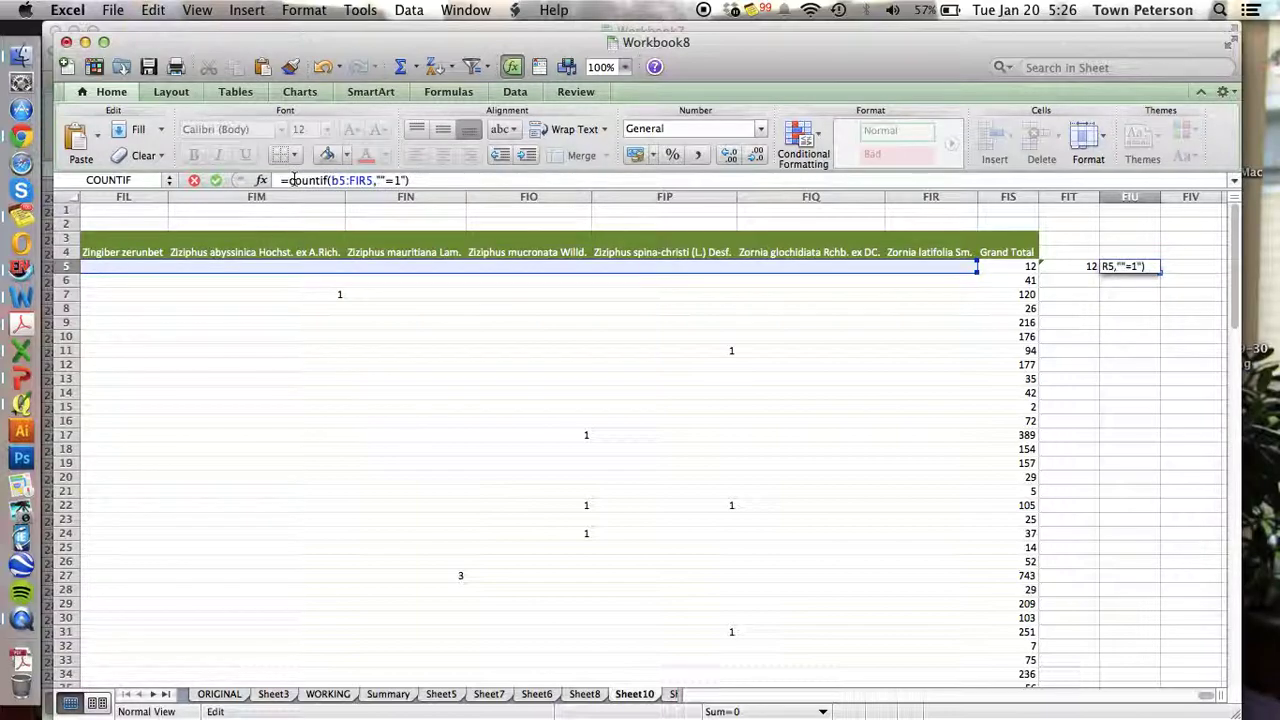
left_click(399, 180)
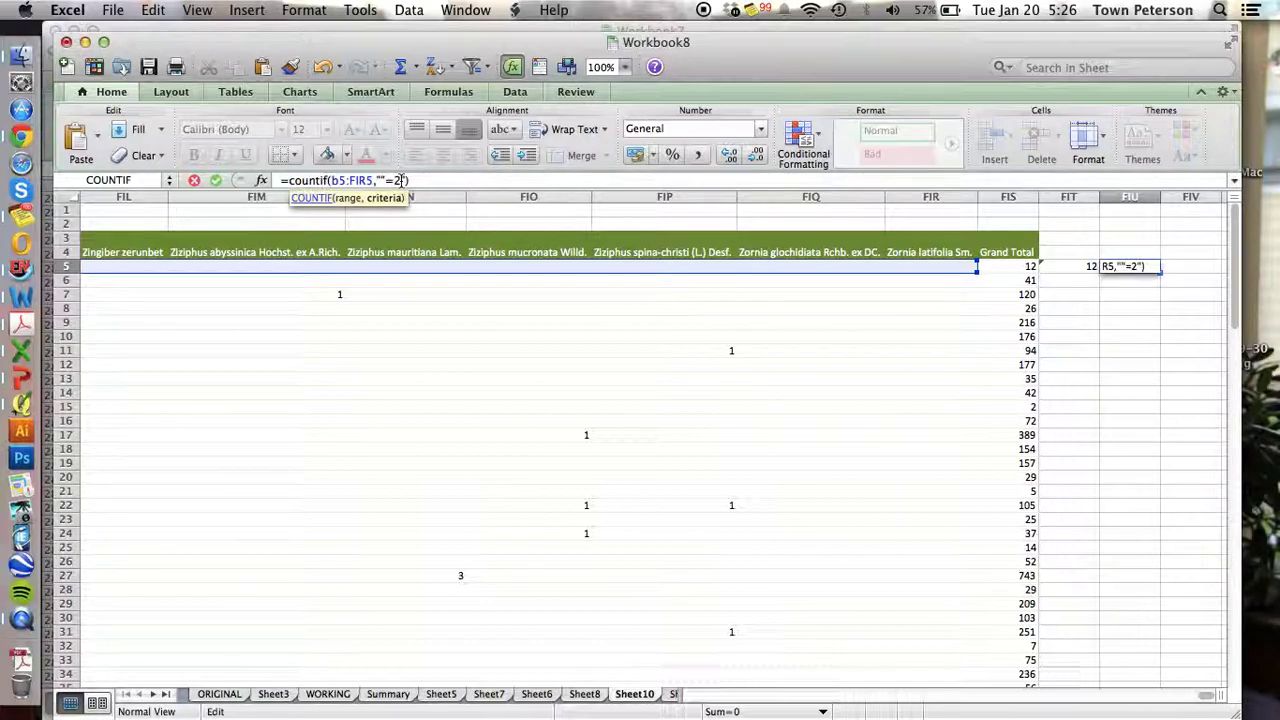
key("Return")
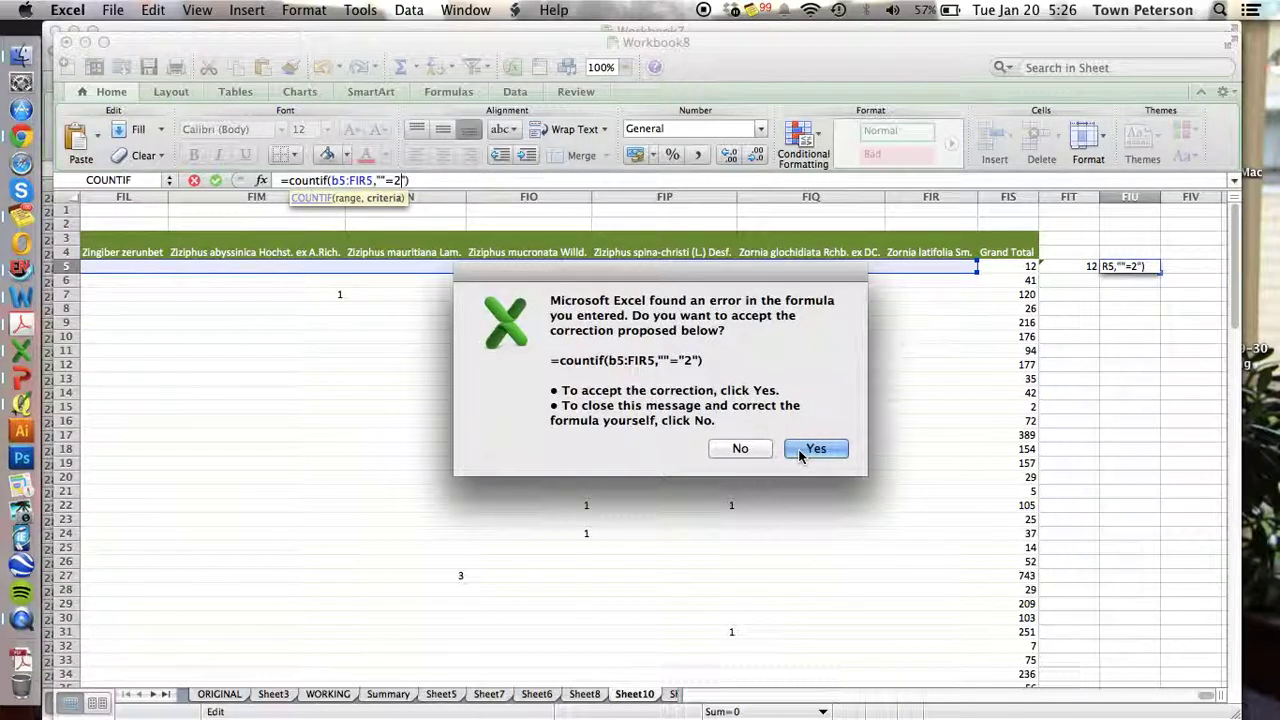
left_click(768, 452)
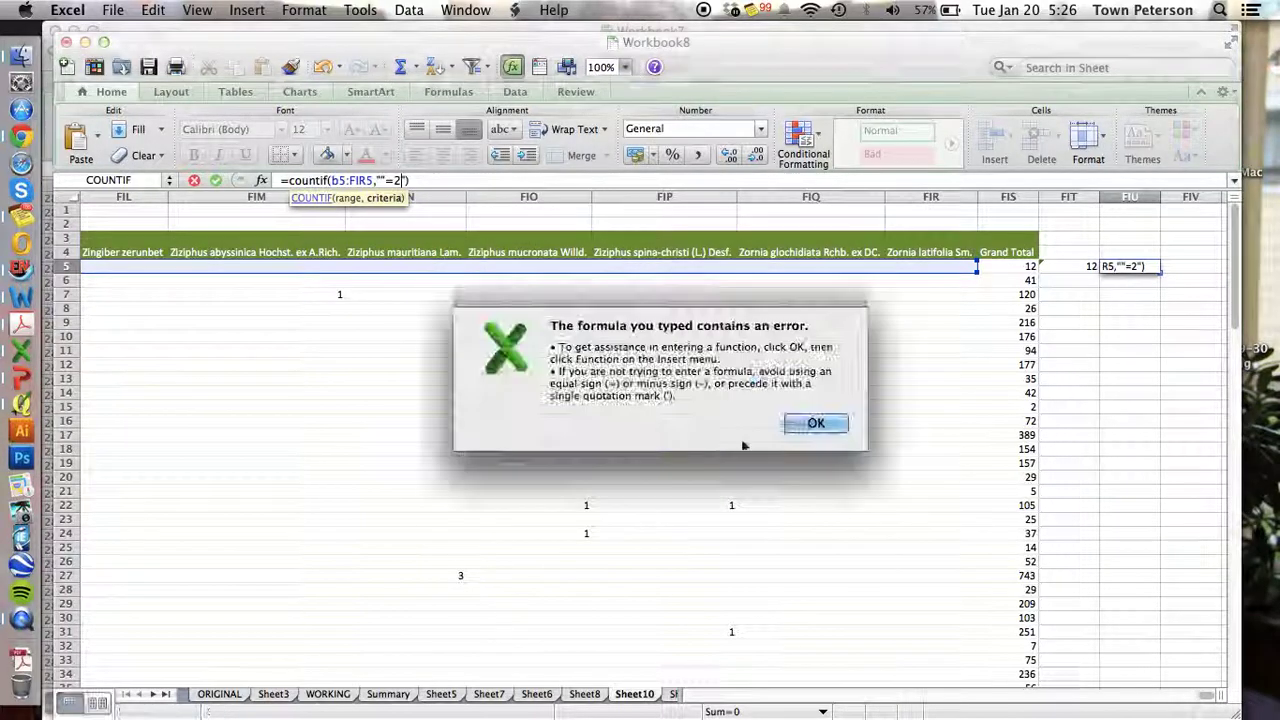
left_click(814, 426)
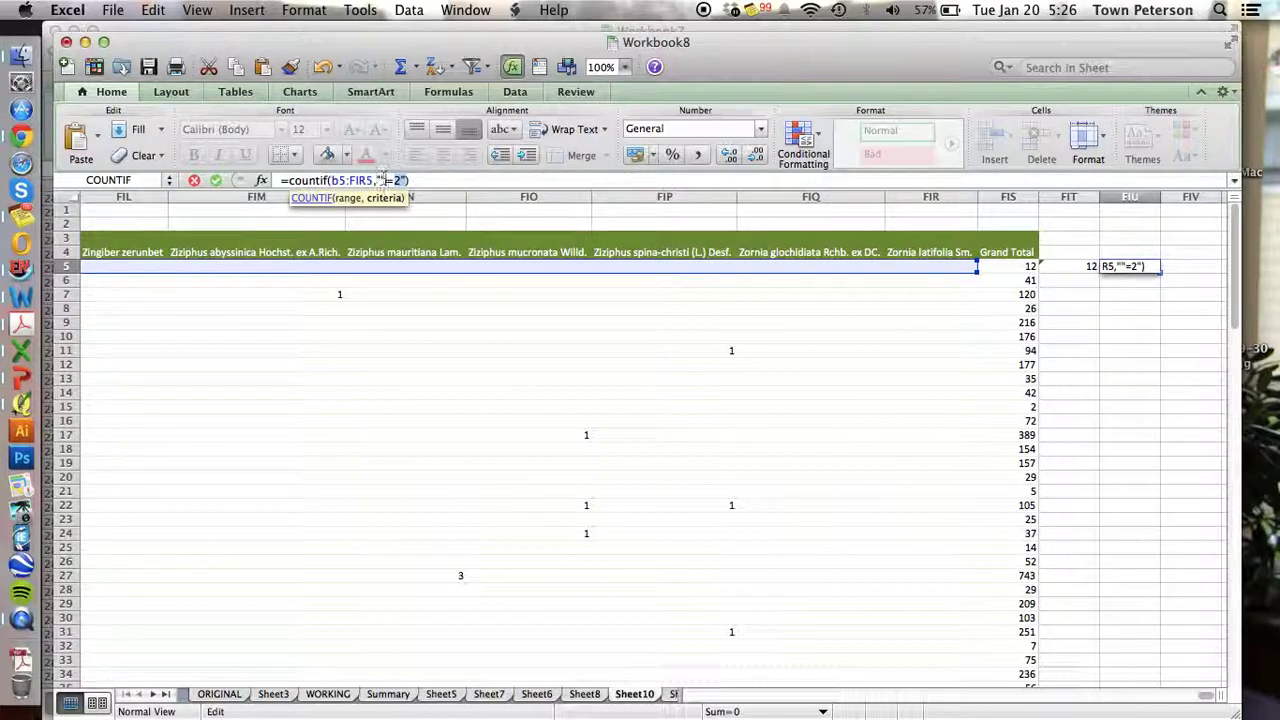
left_click(434, 178)
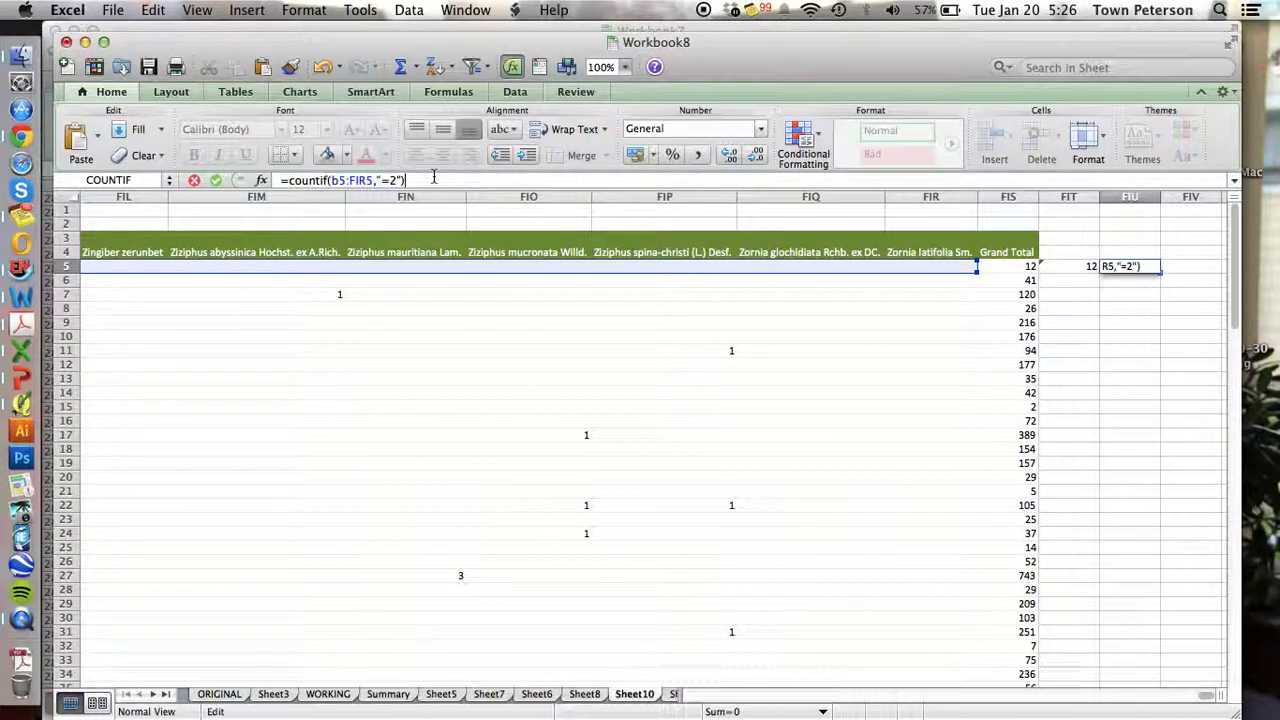
key("Return")
Review the range and criterion of the COUNTIF formulas in FIT5 and FIU5 without changing them.
key("Up")
key("Left")
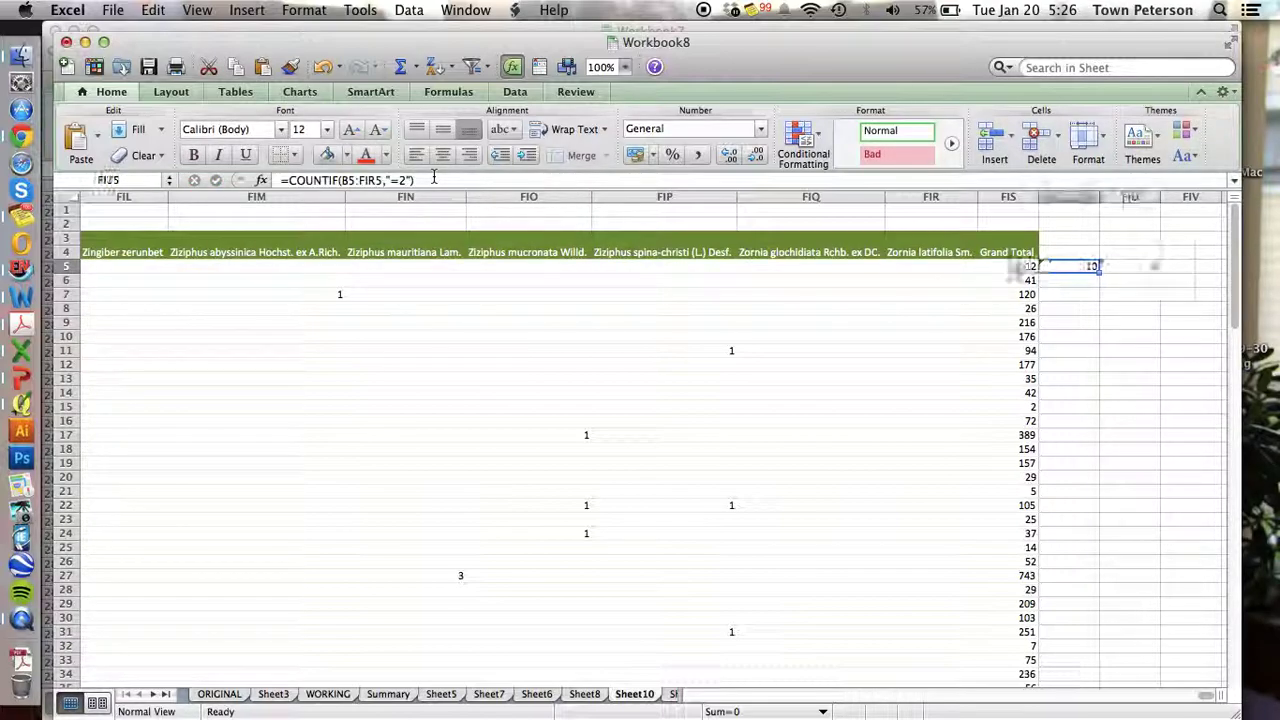
left_click(425, 180)
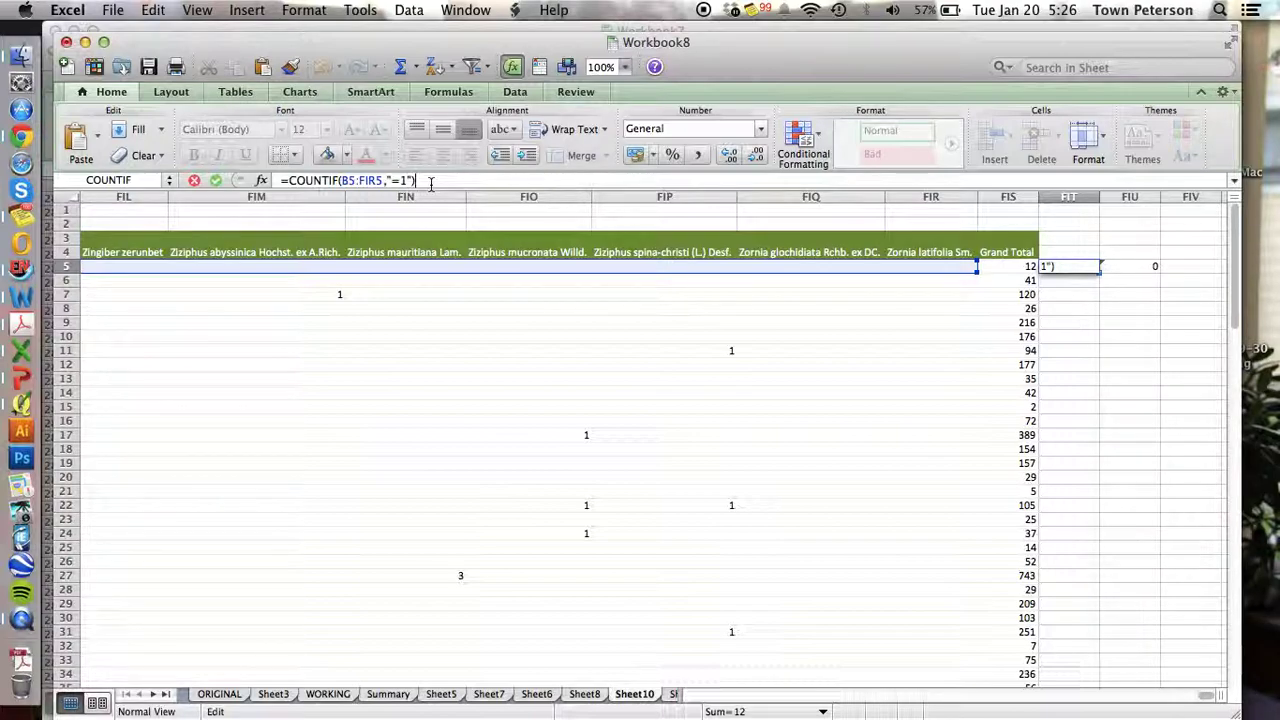
key("Return")
key("Up")
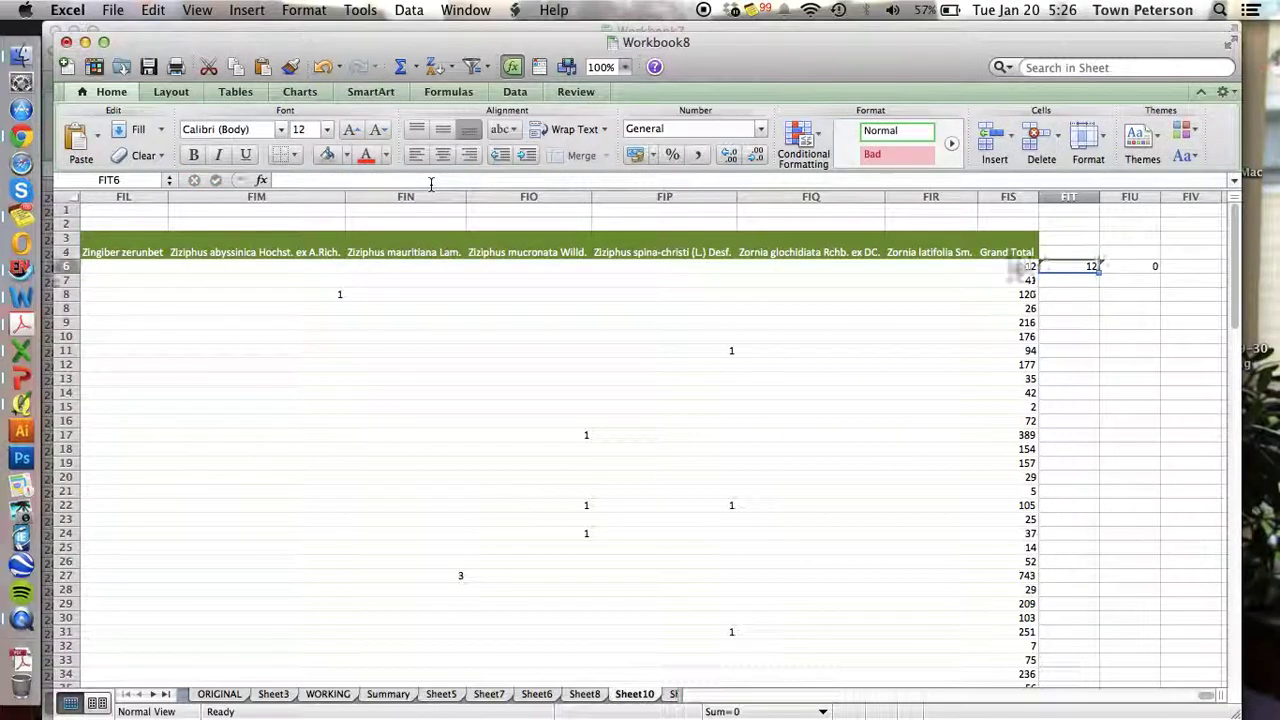
key("Right")
left_click(424, 181)
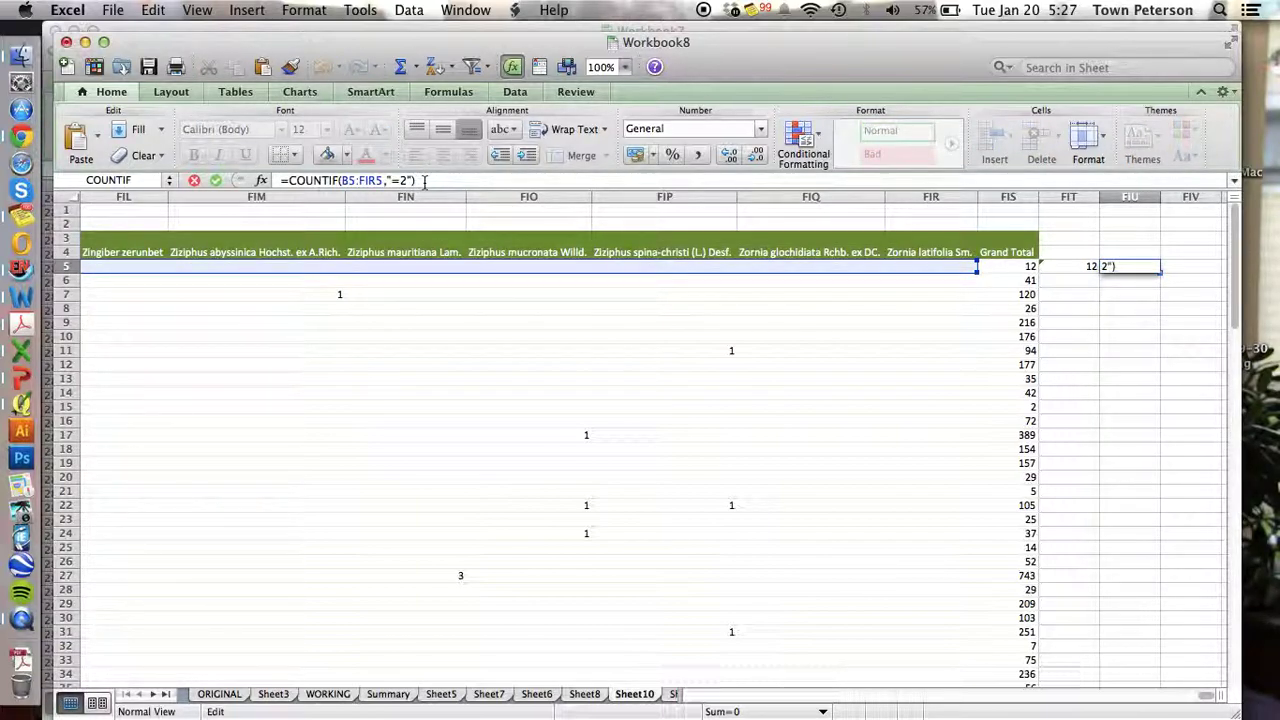
key("Return")
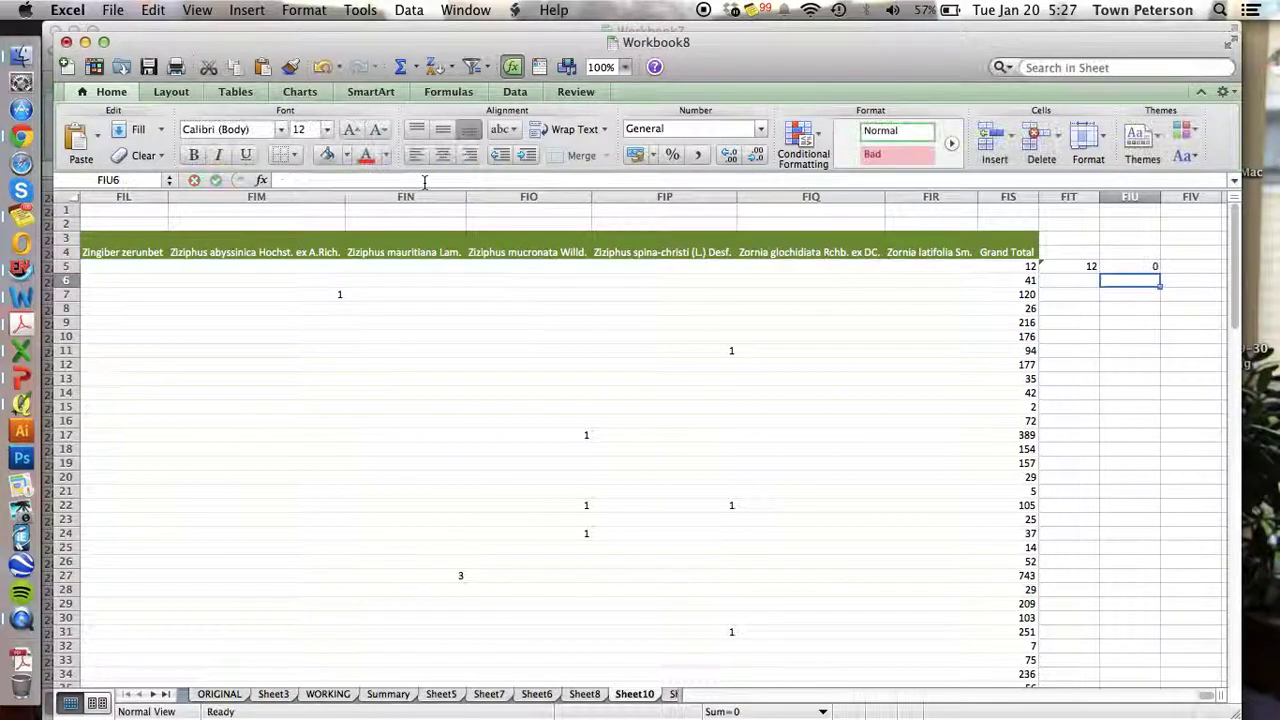
Head the two count columns A and B in row 4 and fill both COUNTIF formulas down the pivot table's rows.
key("Up")
key("Up")
key("Left")
type("A")
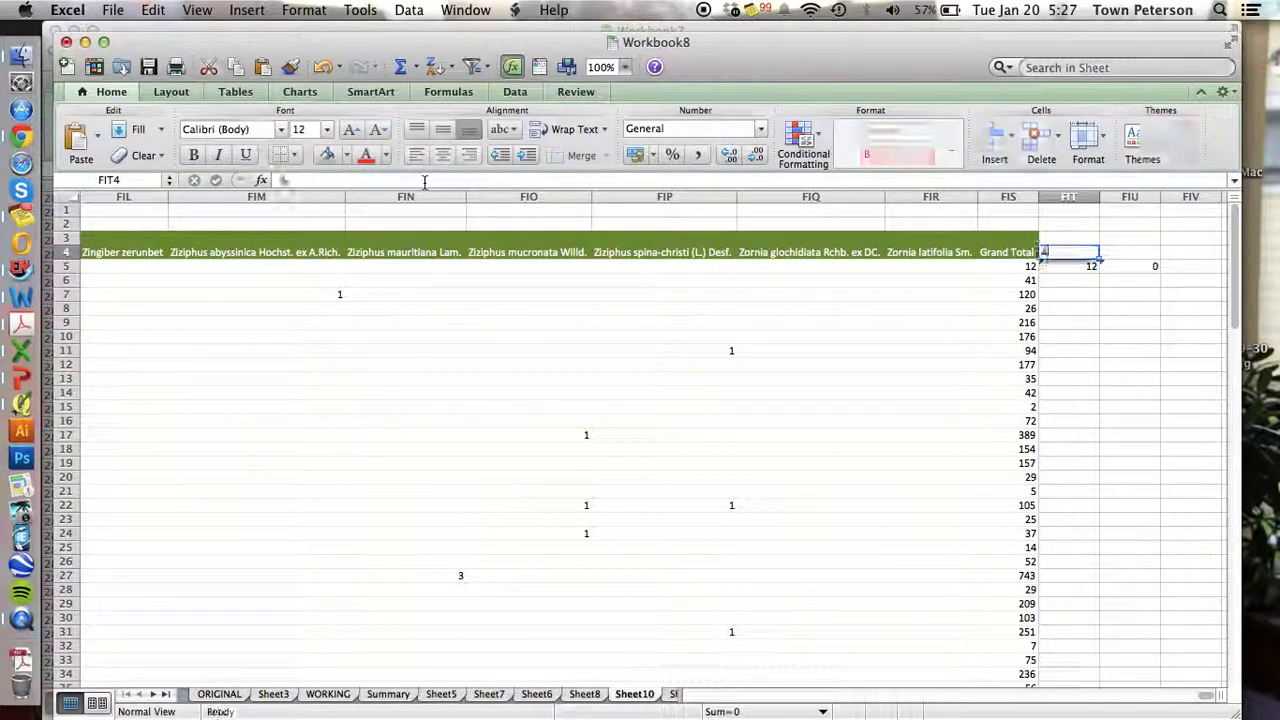
key("Tab")
type("B")
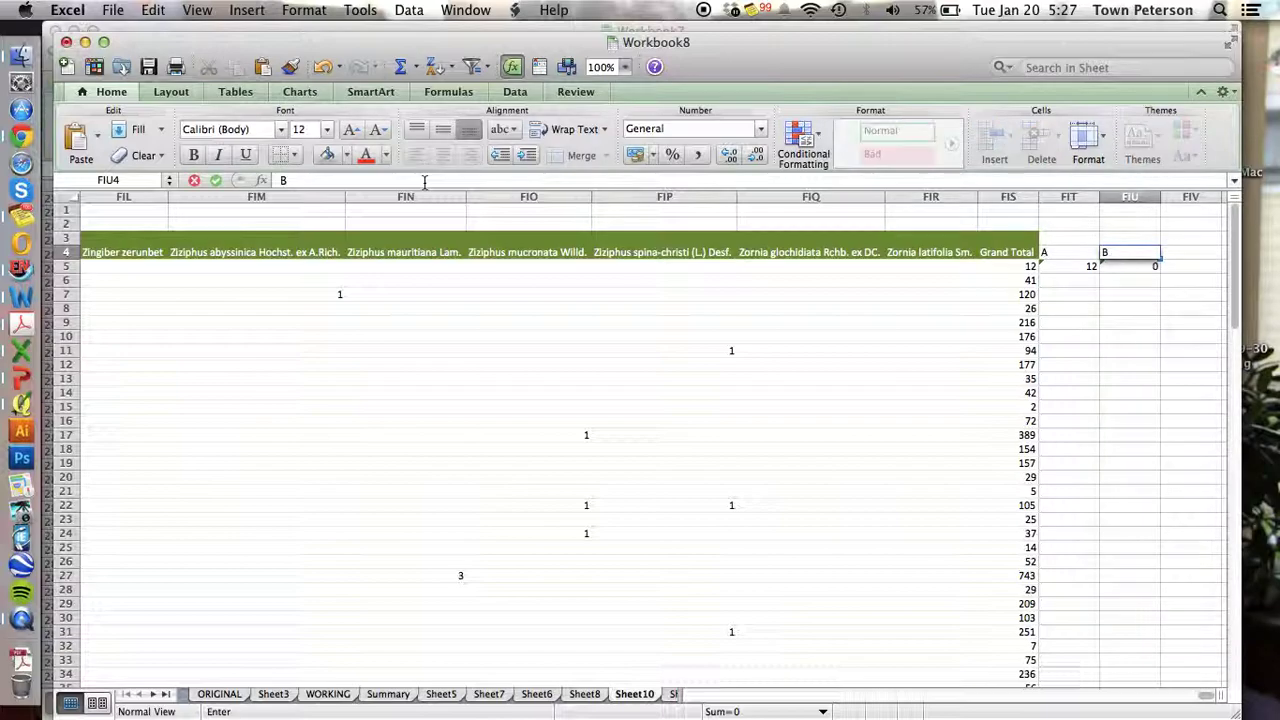
key("Return")
key("shift+Left")
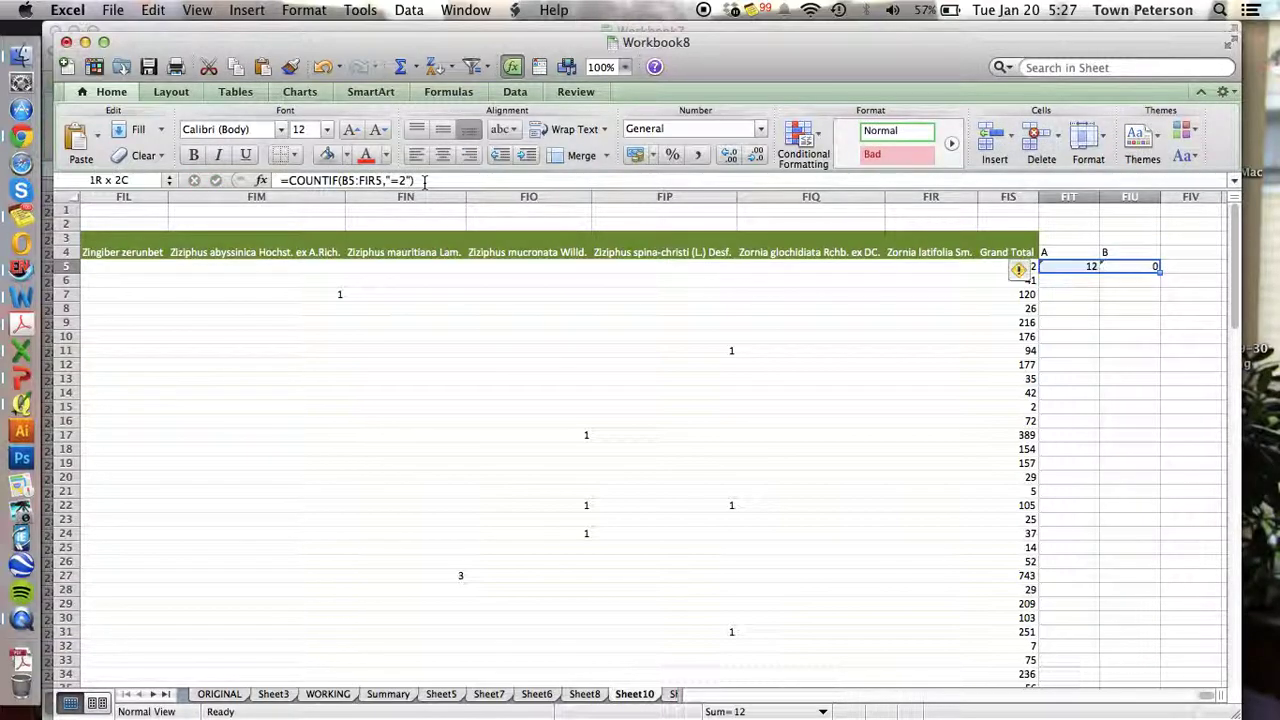
double_click(1158, 272)
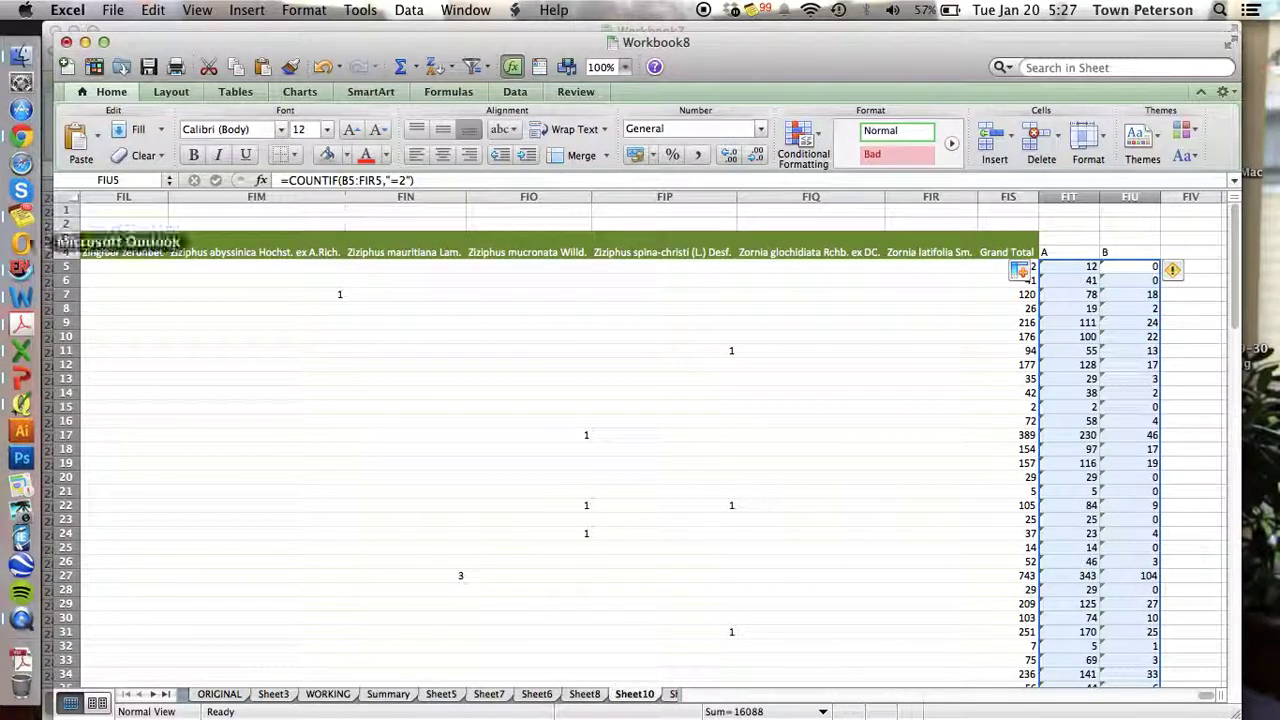
Copy the Row Labels column of grid IDs without the Grand Total row and paste it beside the A and B counts, starting at FIV4.
left_click(1072, 251)
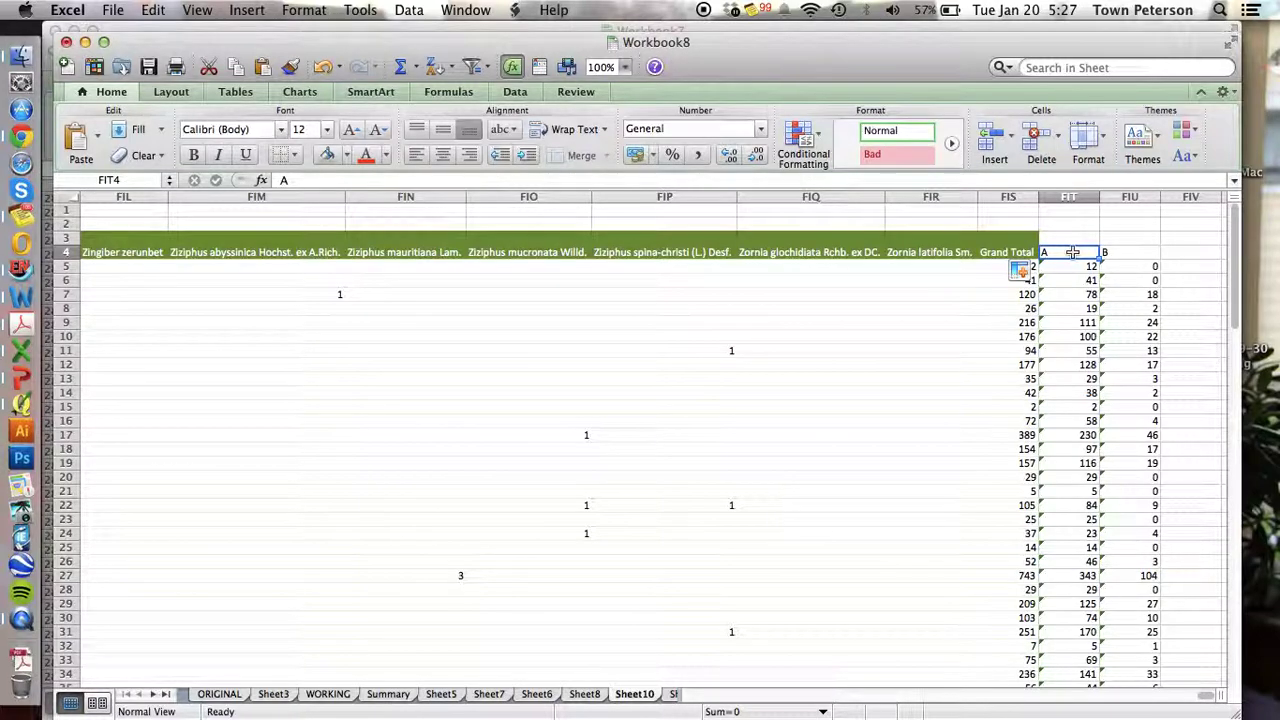
key("Home")
key("super+shift+Down")
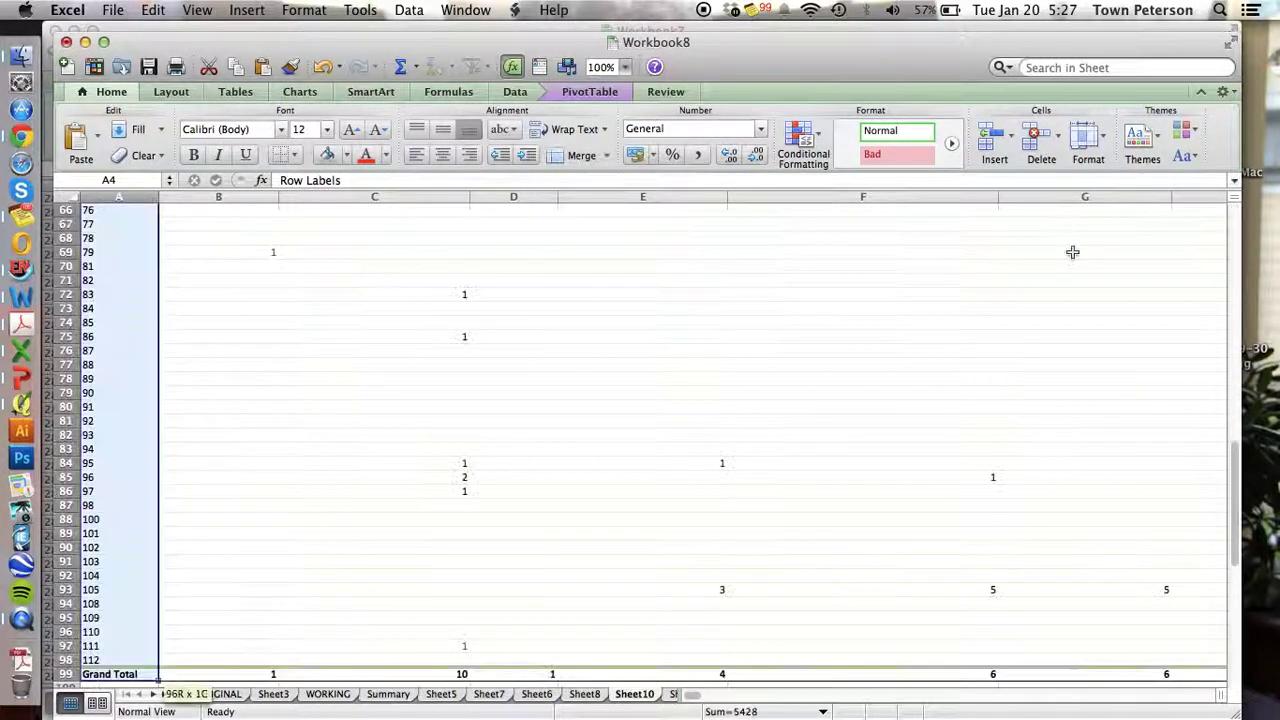
key("super+c")
scroll(1071, 257, "up", 20)
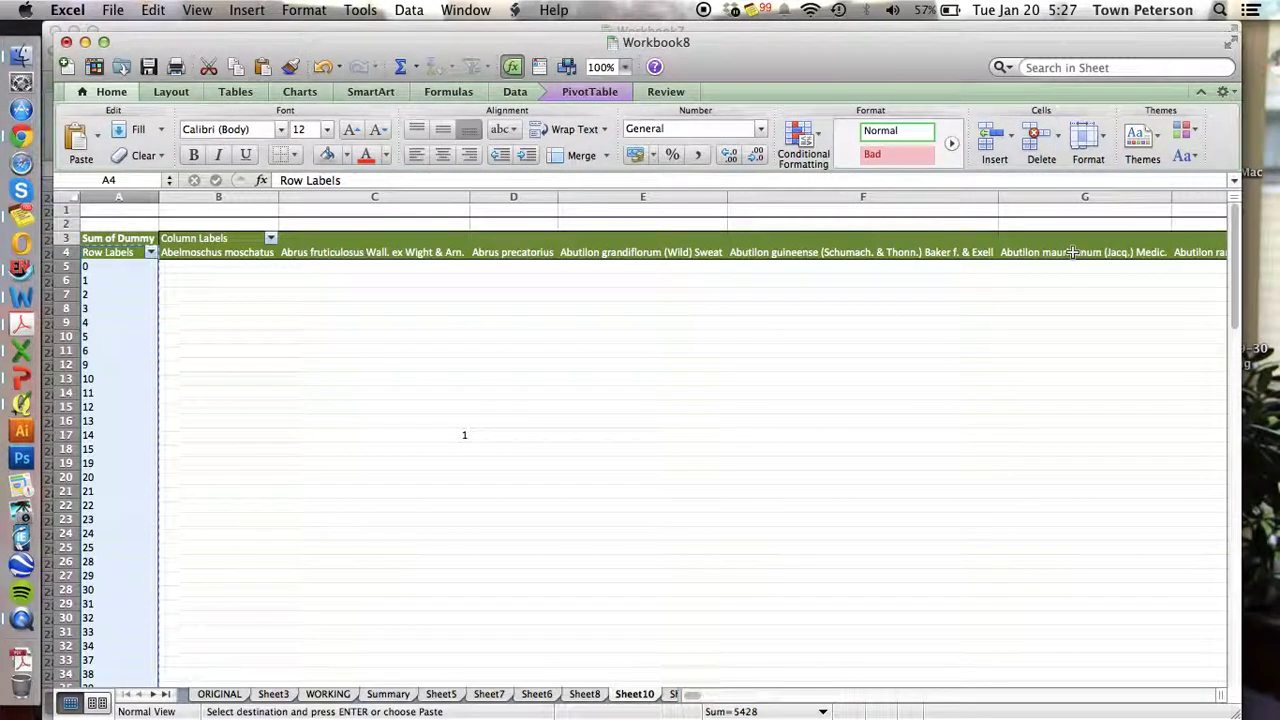
key("super+Right")
key("Right")
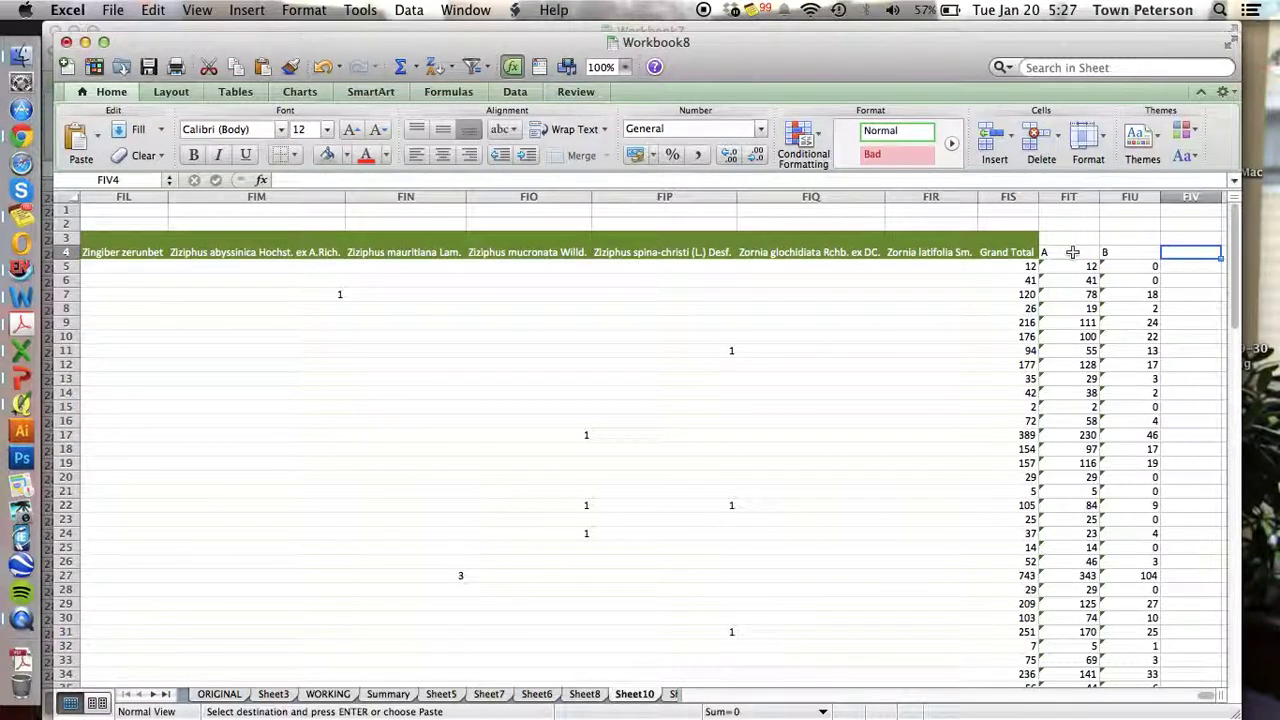
key("super+v")
Copy the A, B and Row Labels columns from the row 4 headers down to grid ID 112.
left_click(1072, 252)
key("shift+Right")
key("shift+Right")
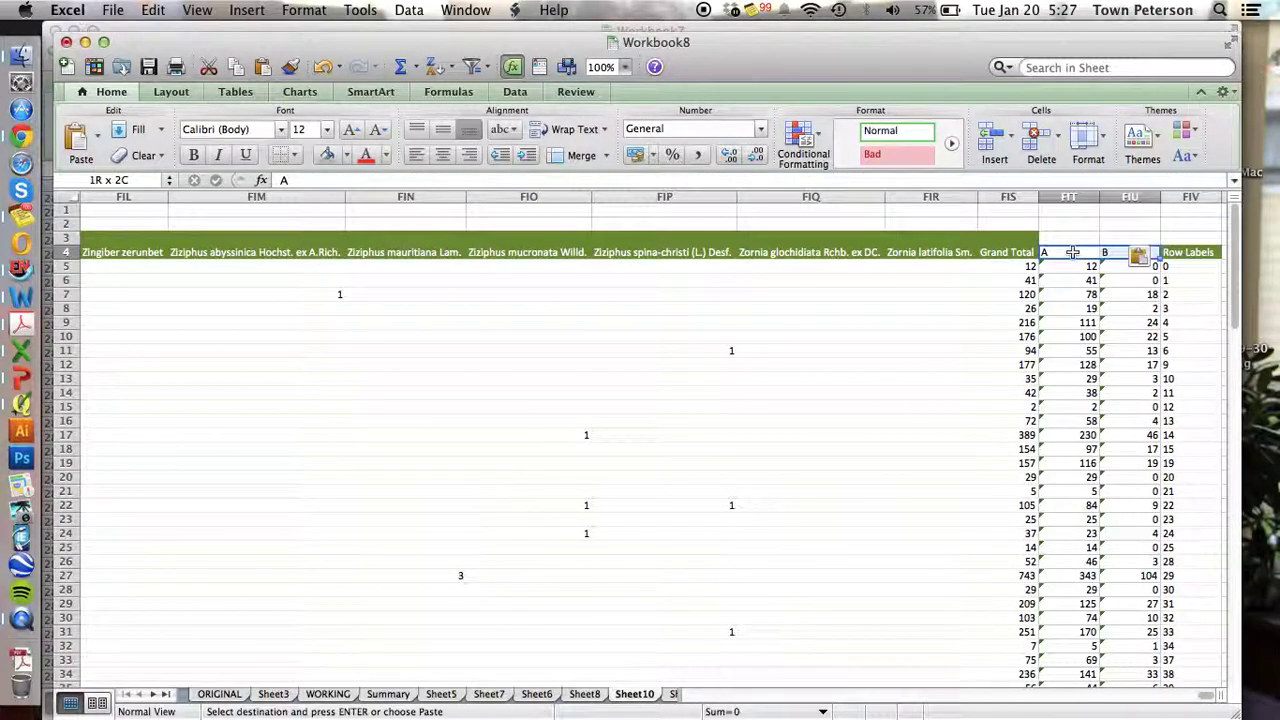
key("super+shift+Down")
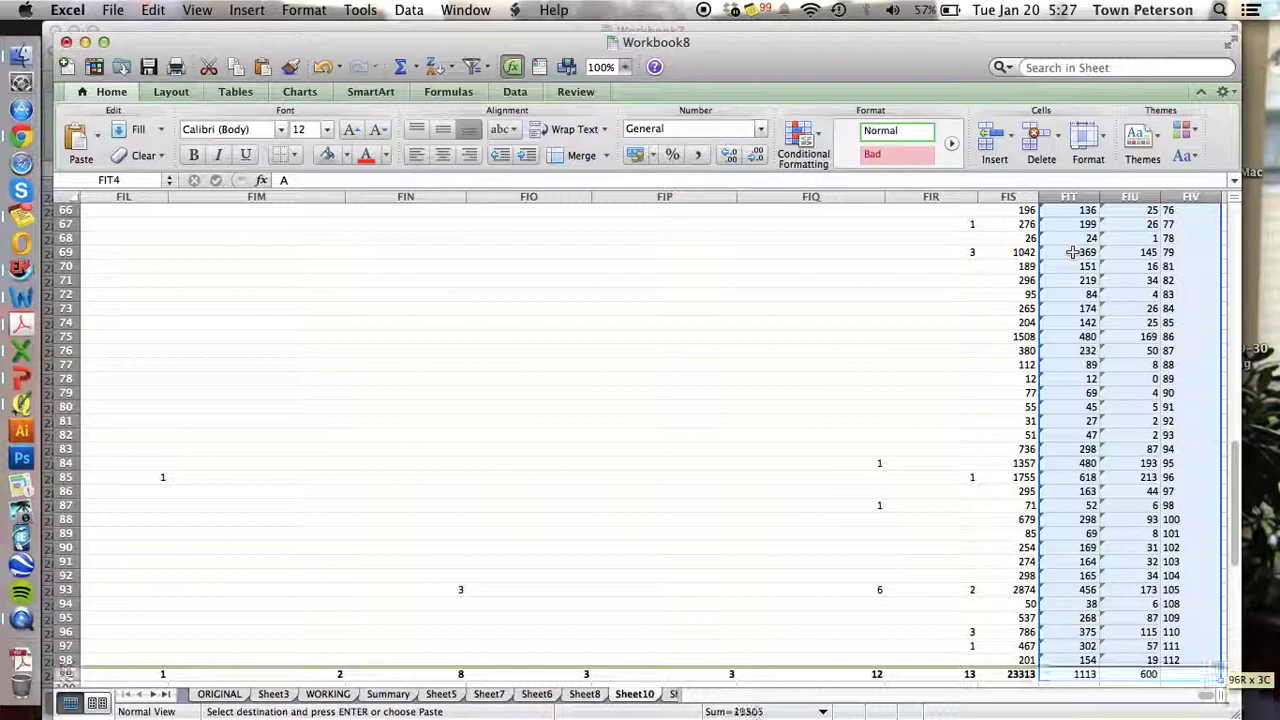
key("super+c")
scroll(1073, 258, "up", 15)
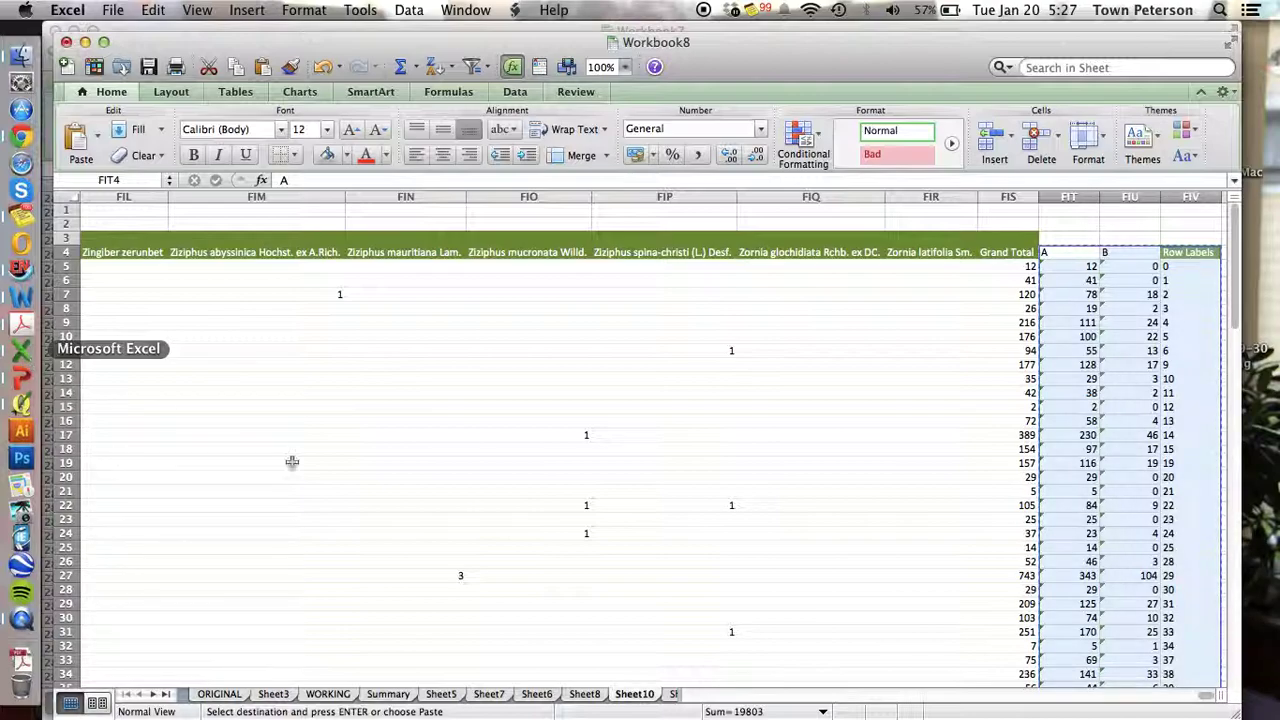
Paste the copied columns into the Summary sheet at D1 as values only.
left_click(390, 694)
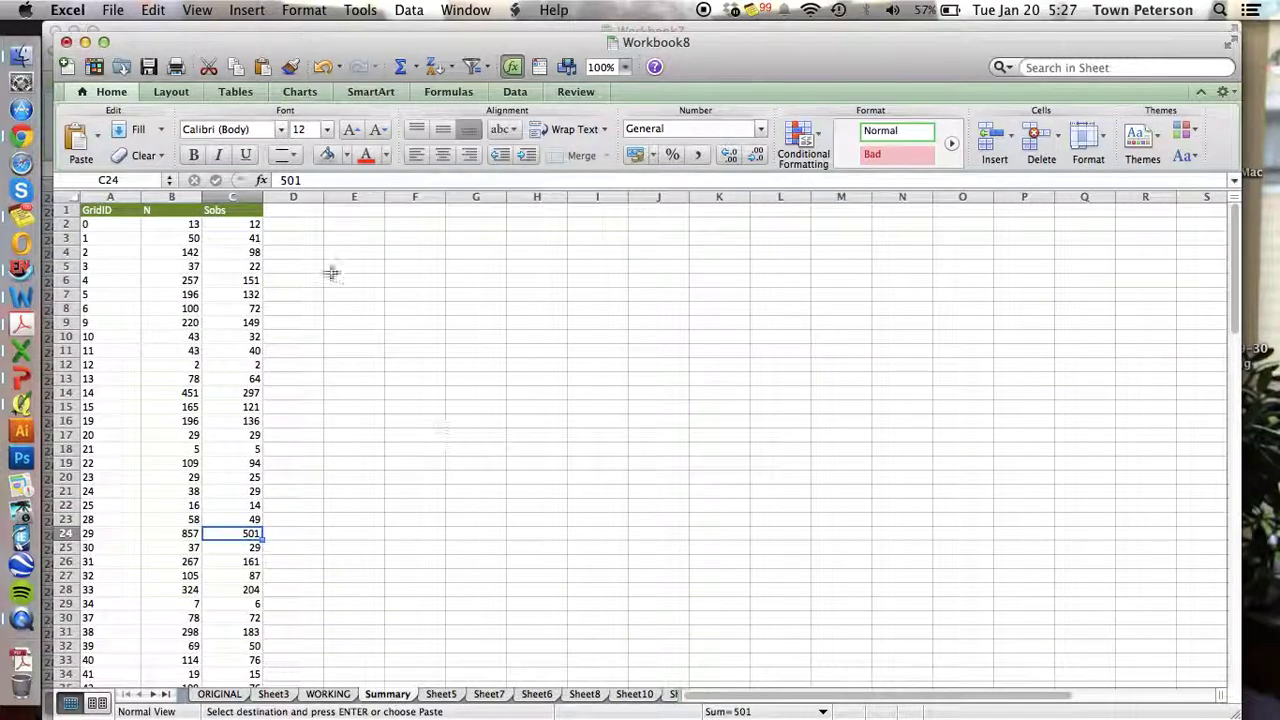
left_click(297, 211)
key("super+v")
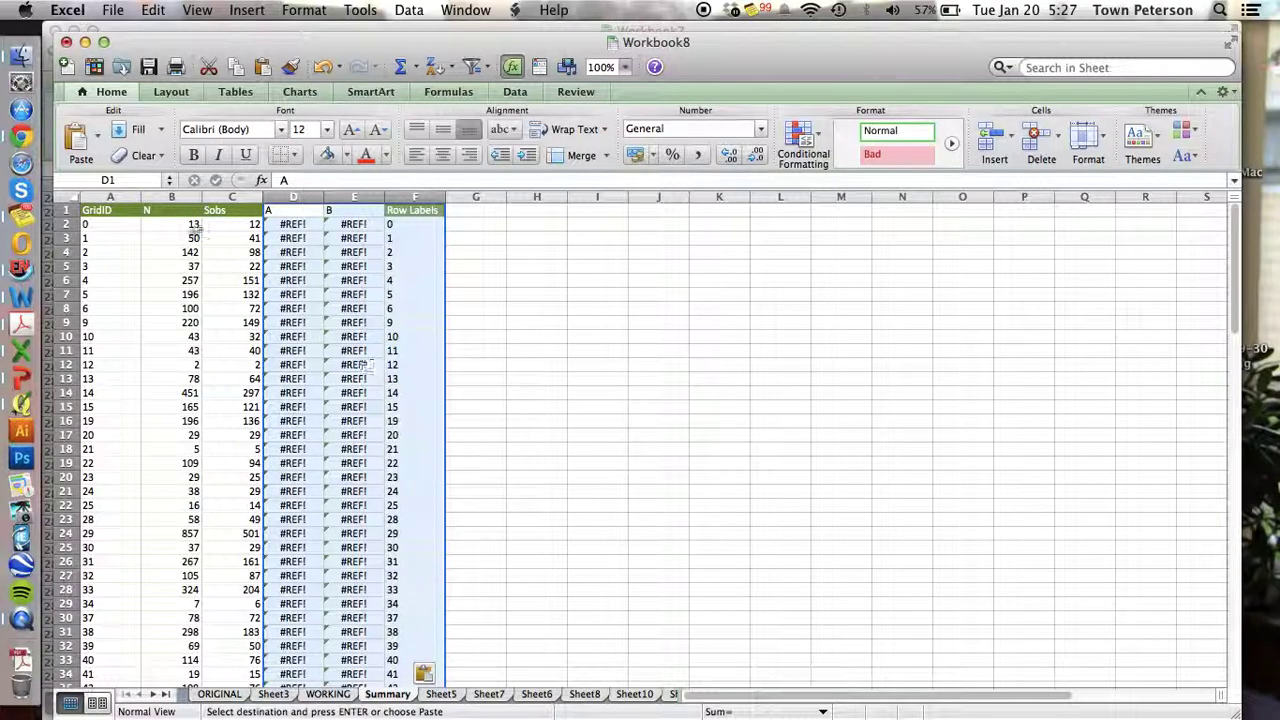
left_click(98, 138)
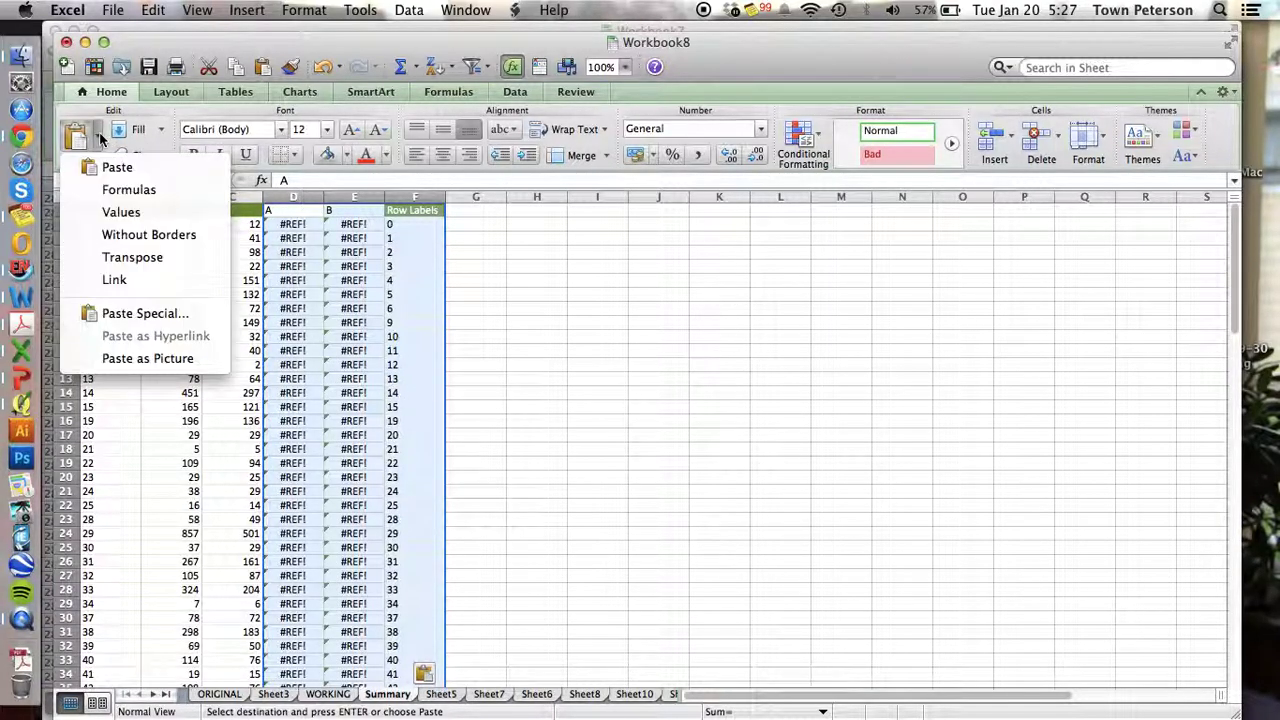
left_click(118, 212)
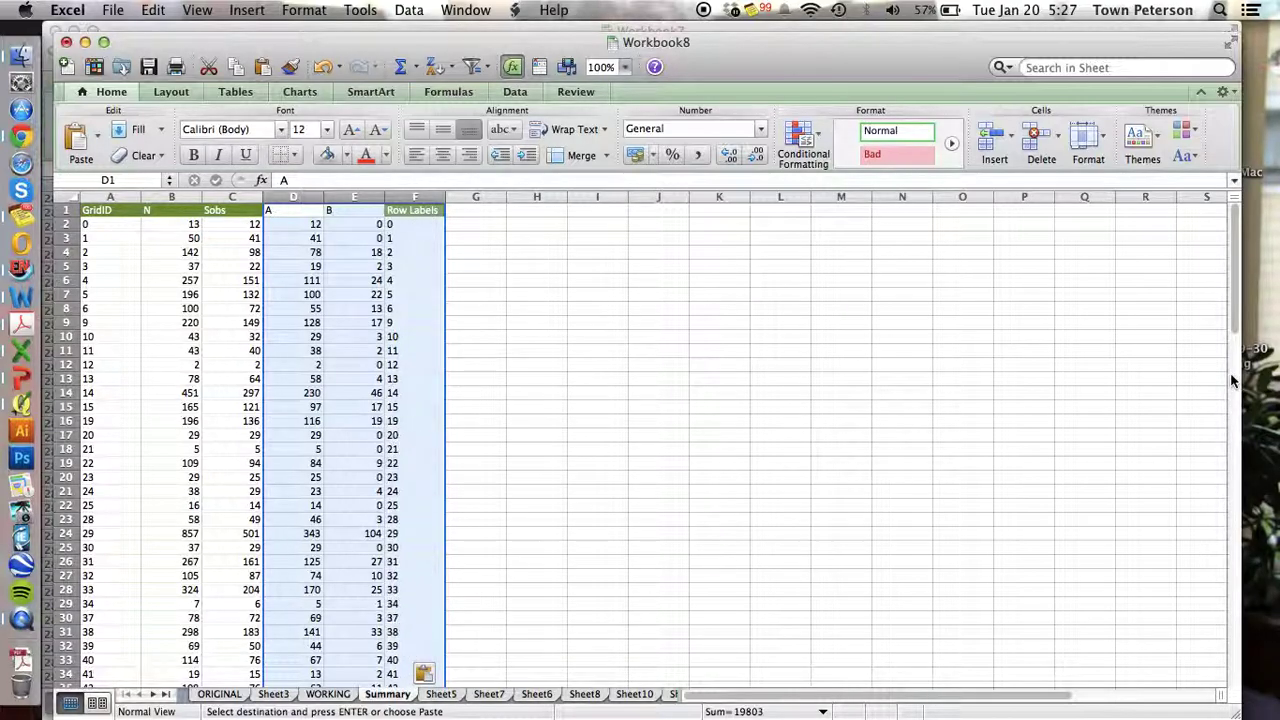
Check the pasted row labels against the GridID column down to the last row and clear them from column F.
left_click_drag(1237, 290, 1260, 522)
left_click(415, 196)
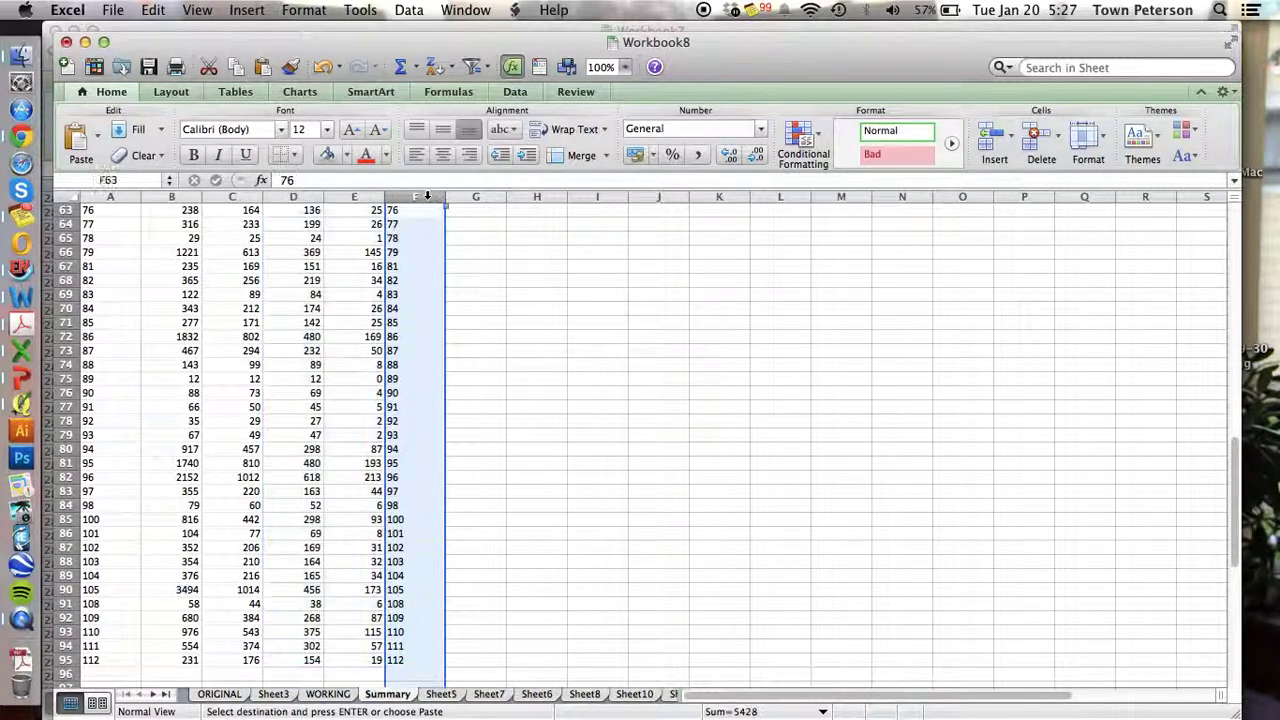
key("Delete")
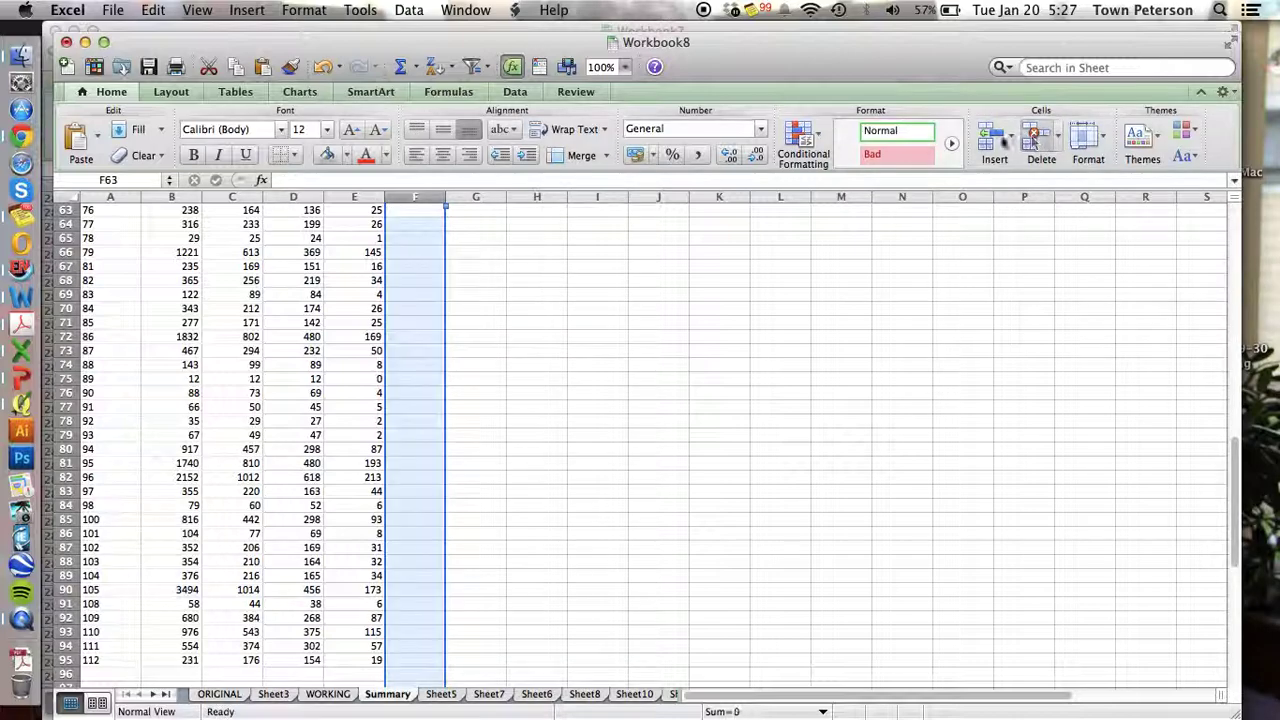
Review the N, Sobs, A and B columns from their headers in row 1 of the Summary sheet.
left_click(300, 266)
key("super+Up")
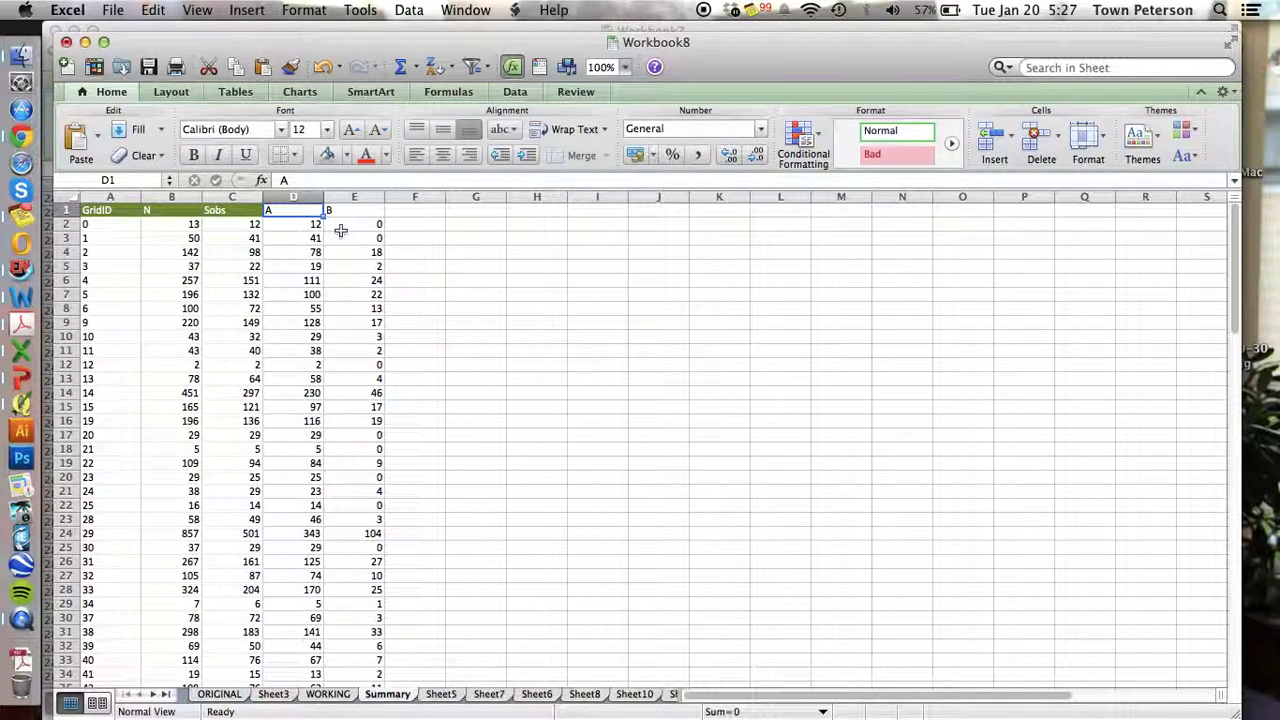
key("Left")
key("Left")
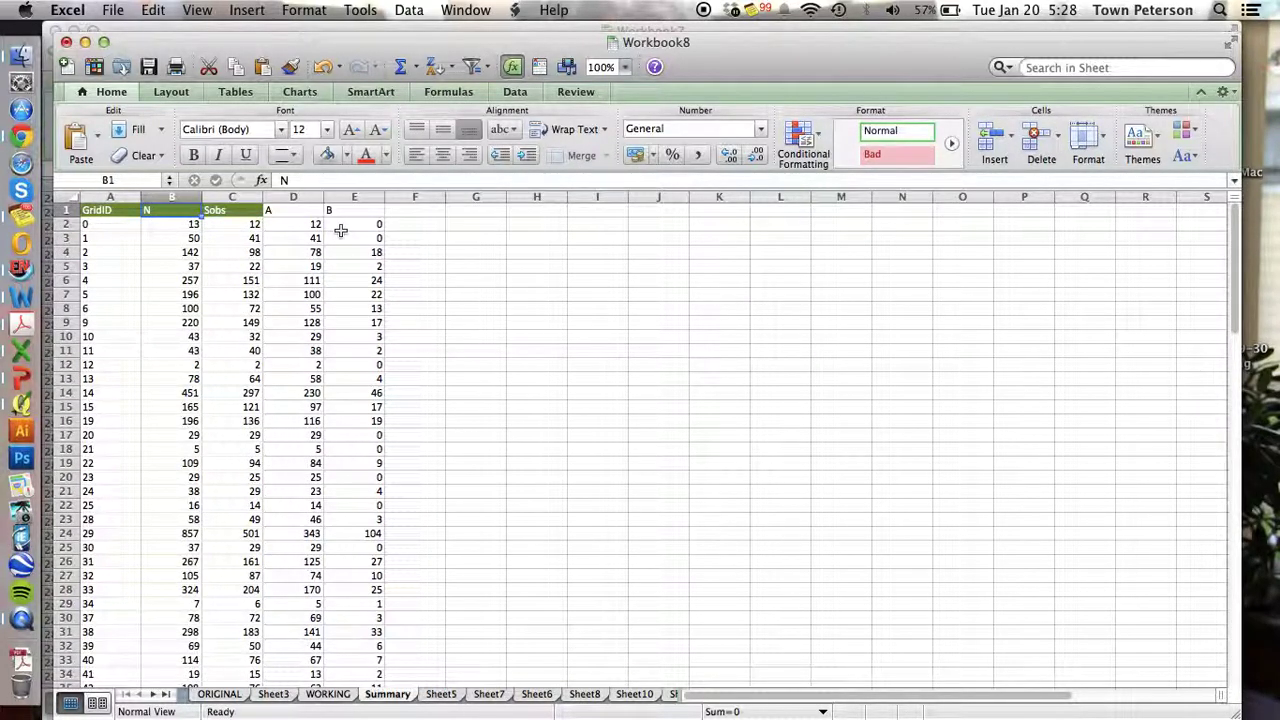
key("Right")
key("Right")
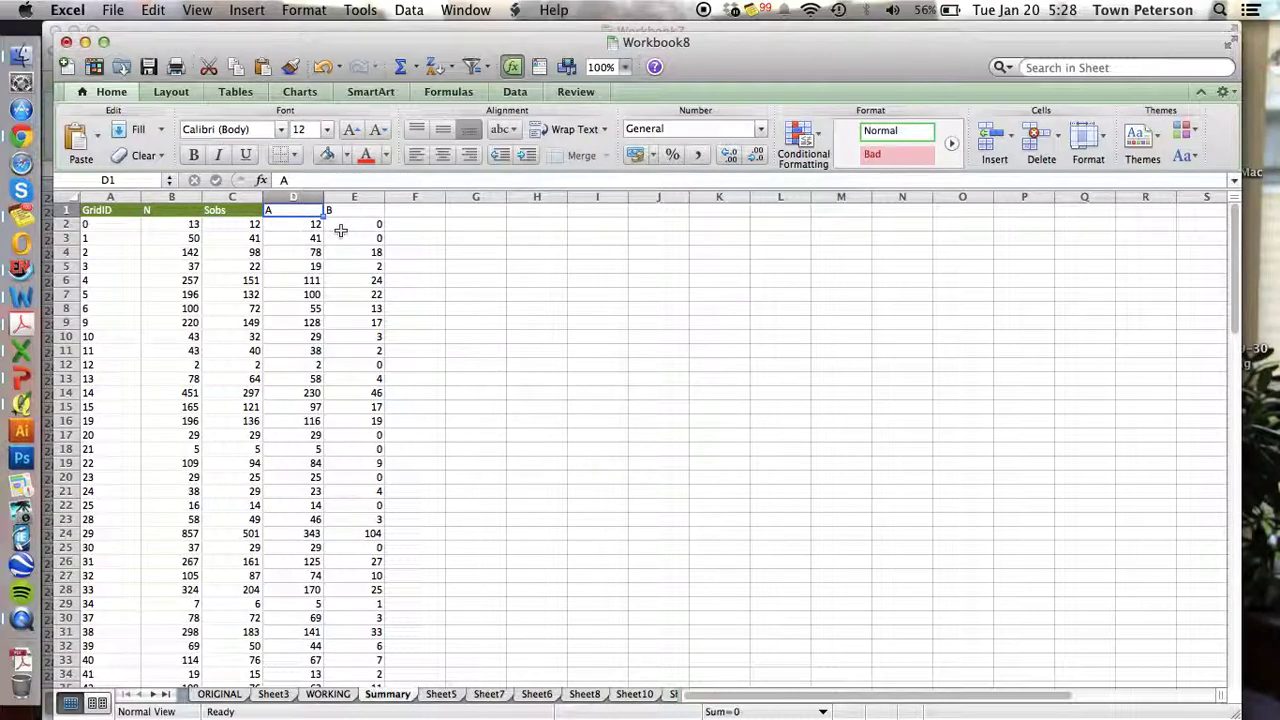
key("Right")
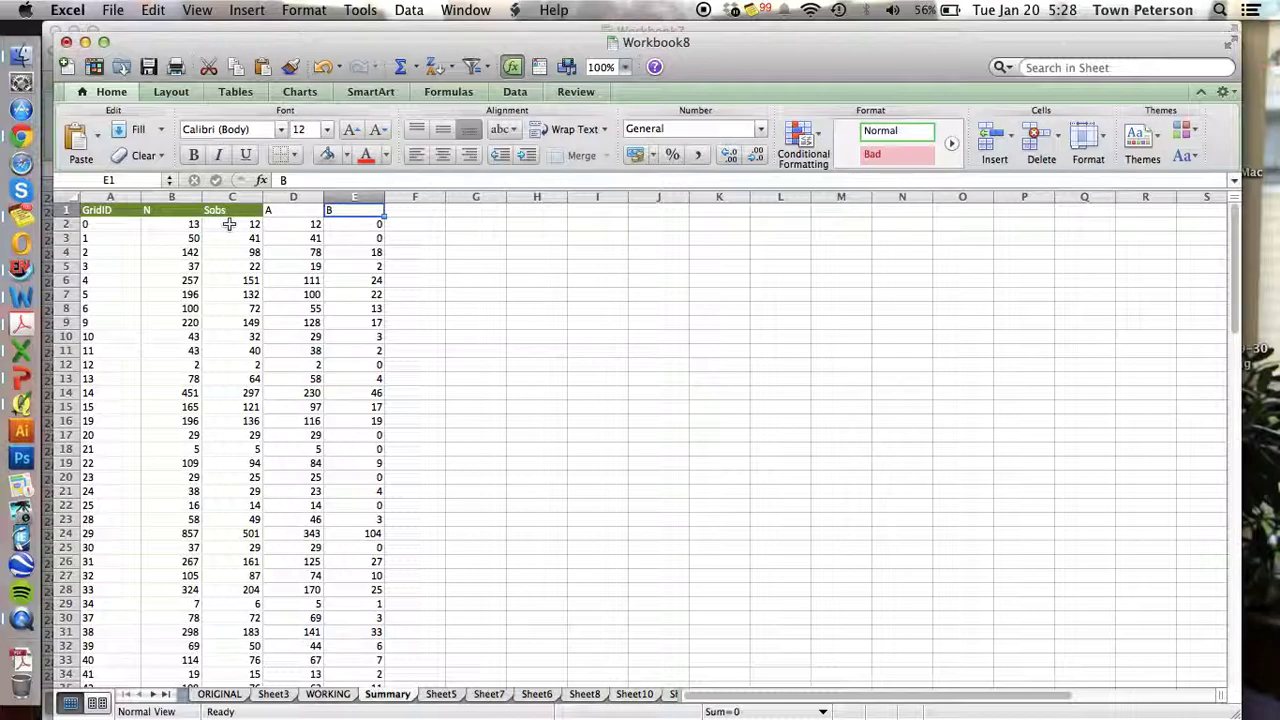